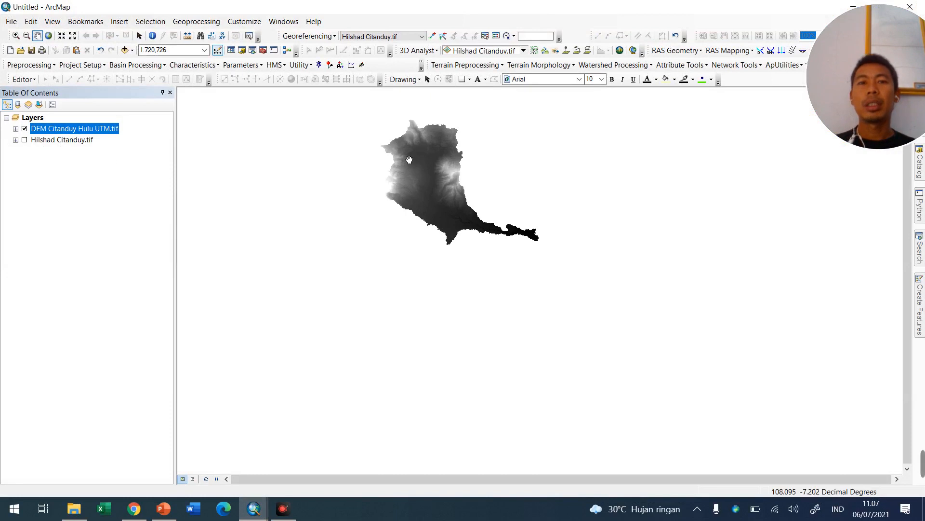
Zoom in on the DEM Citanduy Hulu UTM.tif raster and compare it briefly with the Hilshad Citanduy.tif layer.
left_click(16, 35)
left_click_drag(346, 117, 584, 269)
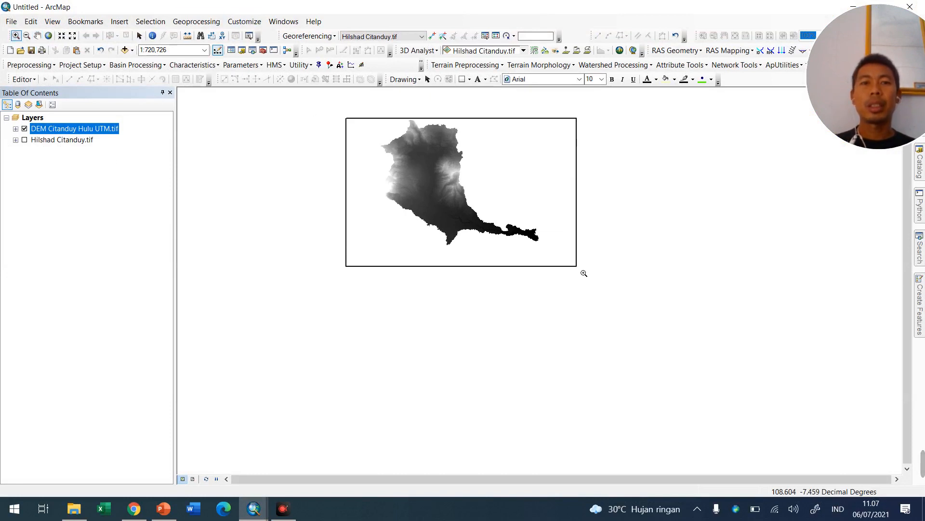
left_click(24, 140)
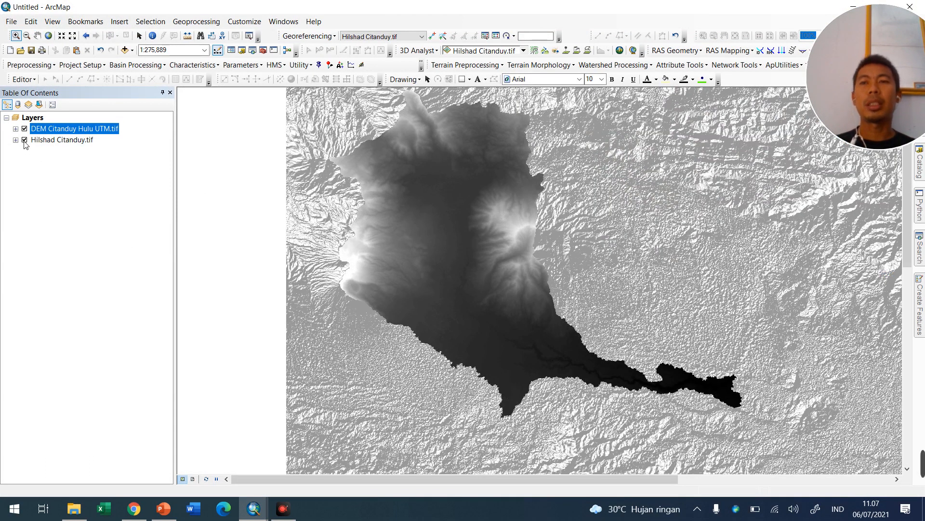
left_click(24, 140)
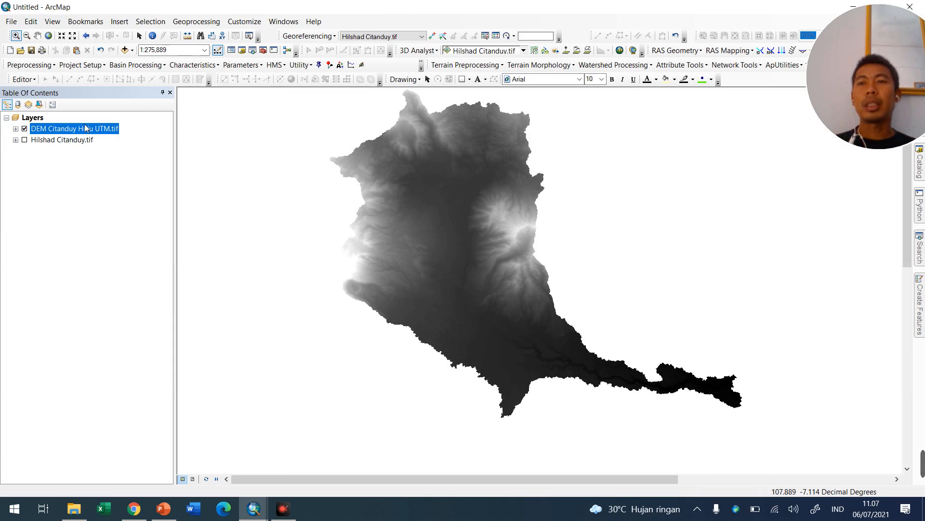
left_click(38, 36)
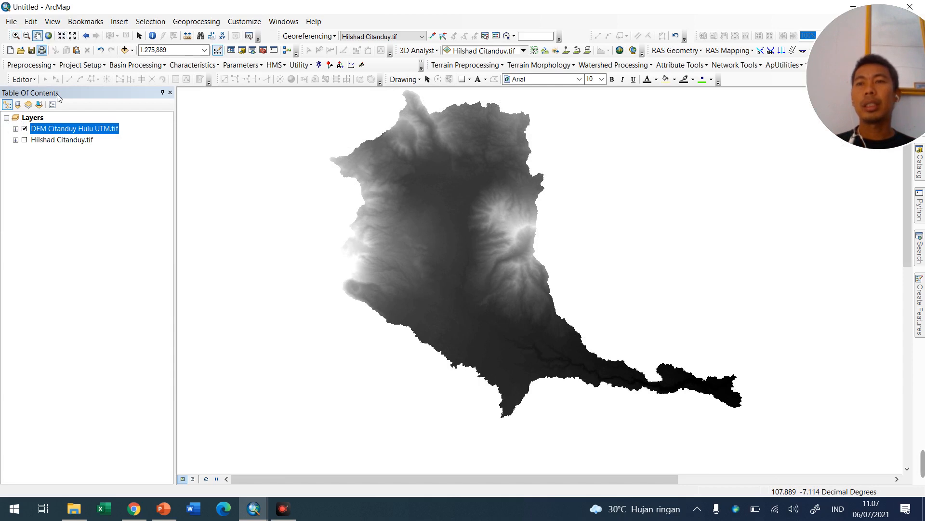
Check the source properties of DEM Citanduy Hulu UTM.tif, including its raster information and XY coordinate system.
right_click(60, 130)
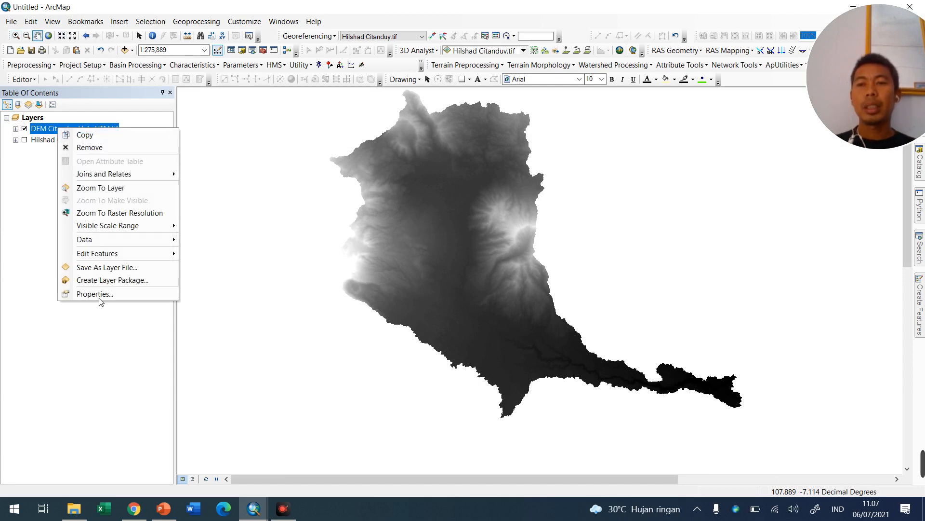
left_click(116, 294)
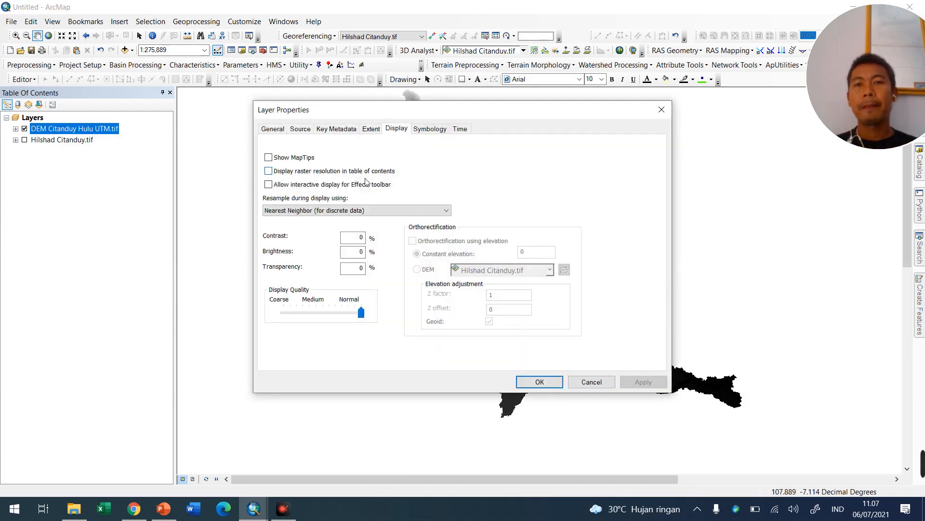
left_click(300, 128)
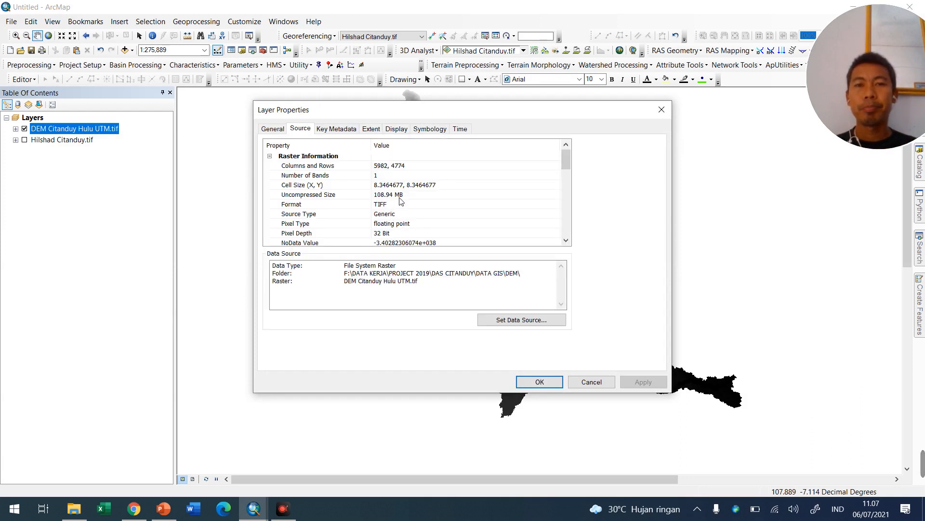
scroll(400, 201, "down", 3)
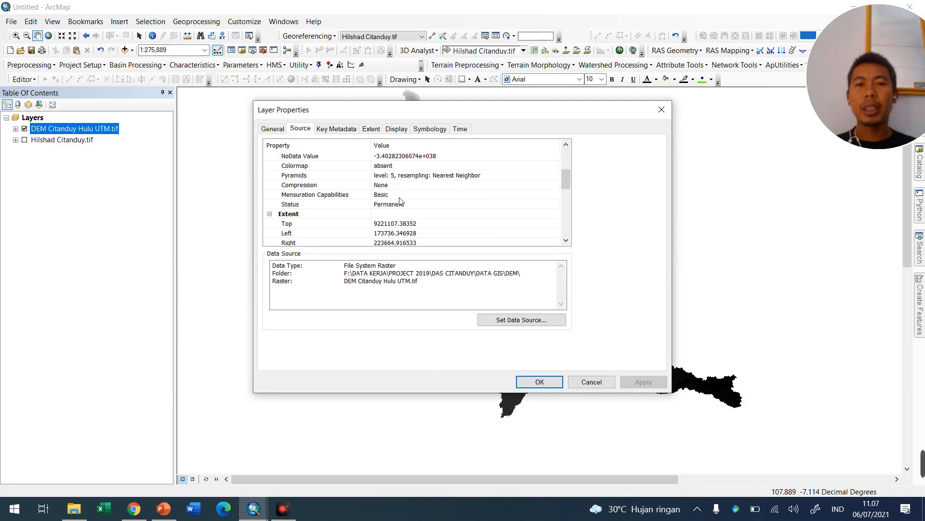
scroll(400, 201, "down", 2)
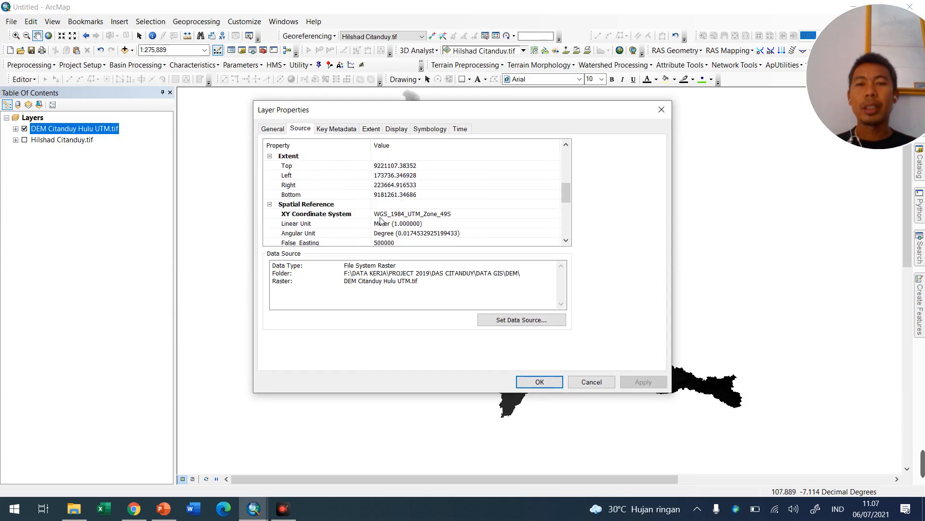
scroll(388, 222, "down", 1)
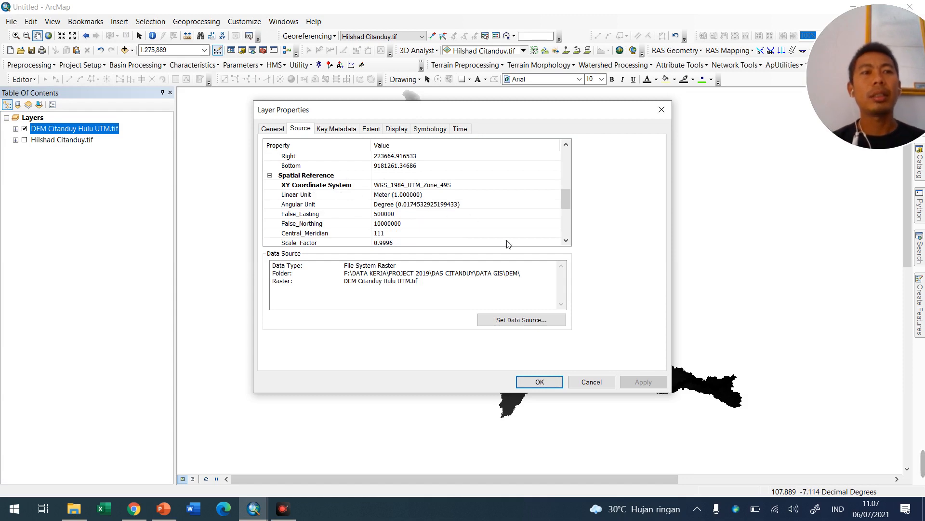
left_click(540, 382)
left_click_drag(859, 52, 68, 405)
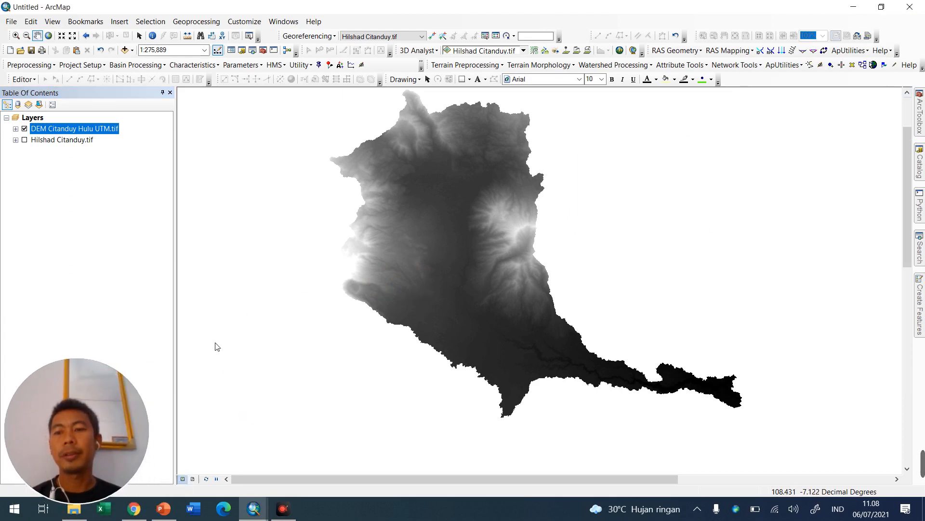
left_click_drag(130, 382, 132, 365)
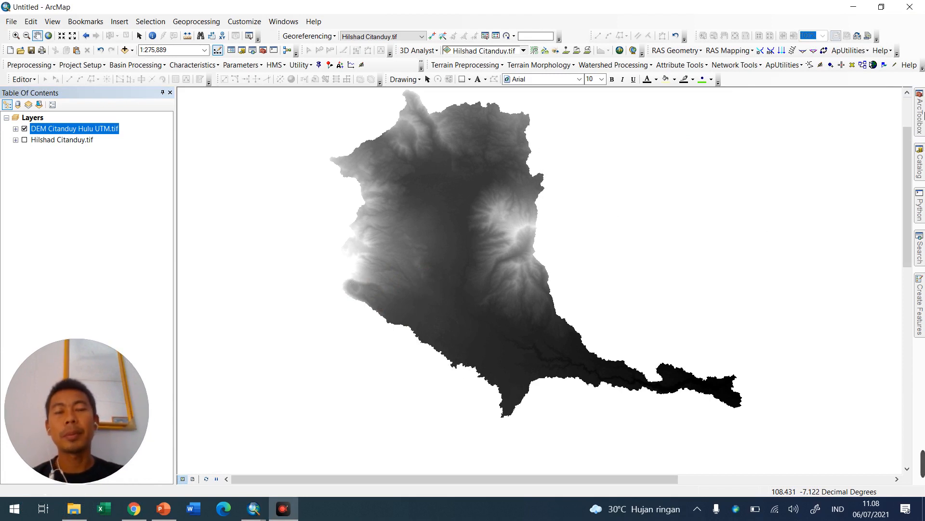
Open the Slope tool from the Raster Surface toolset of the 3D Analyst Tools.
left_click(924, 116)
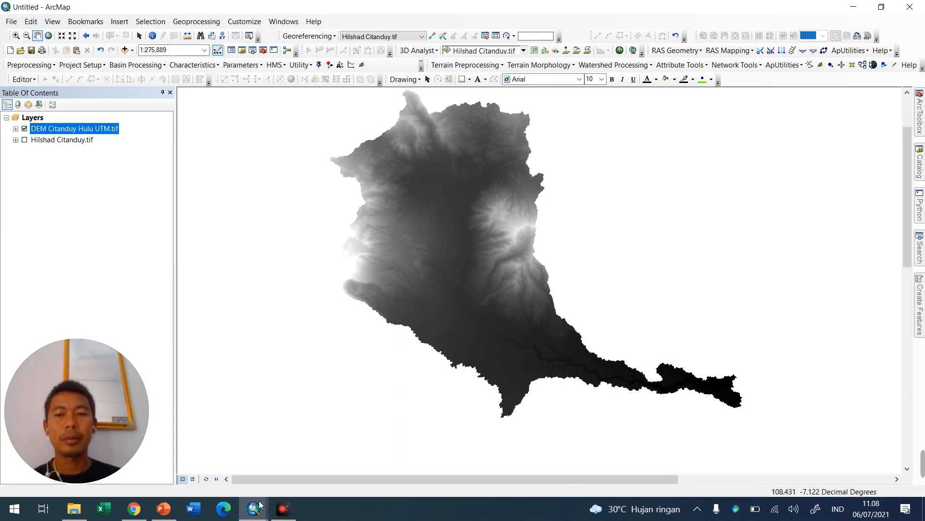
left_click(919, 116)
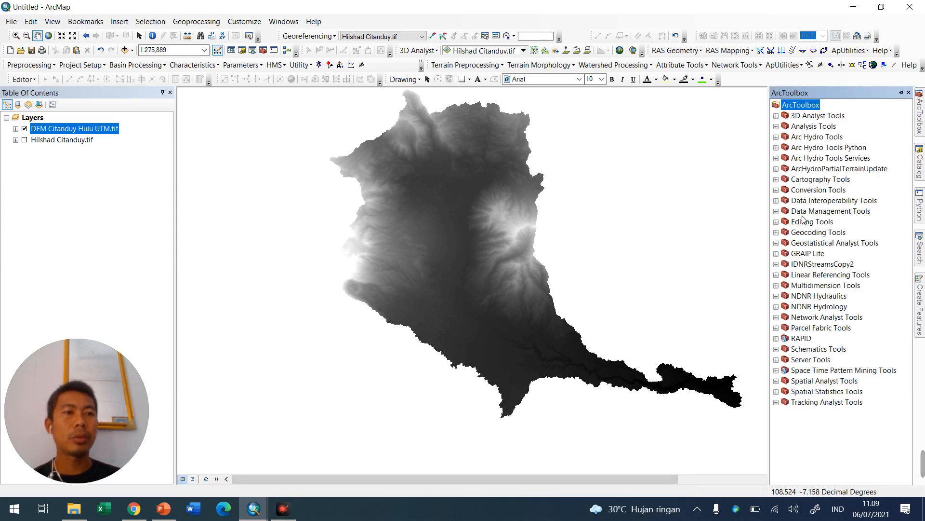
left_click(776, 116)
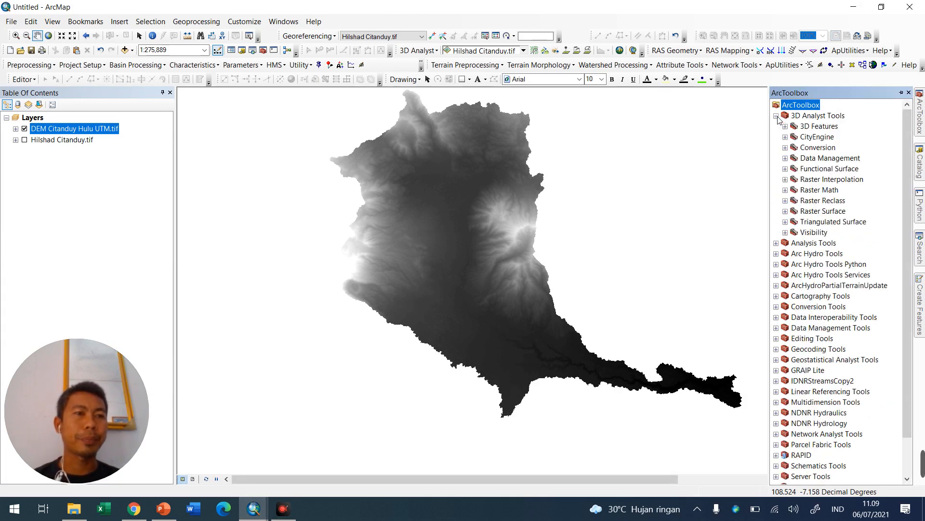
left_click(785, 126)
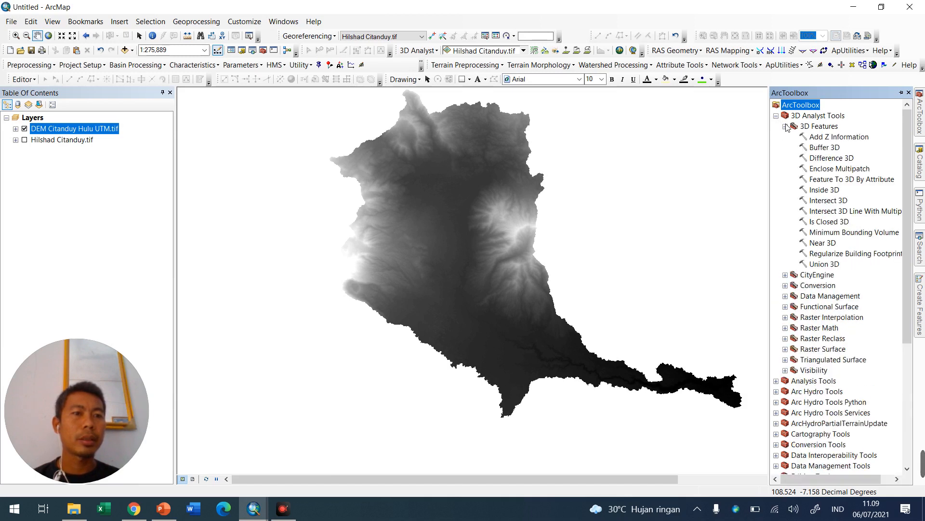
left_click(785, 127)
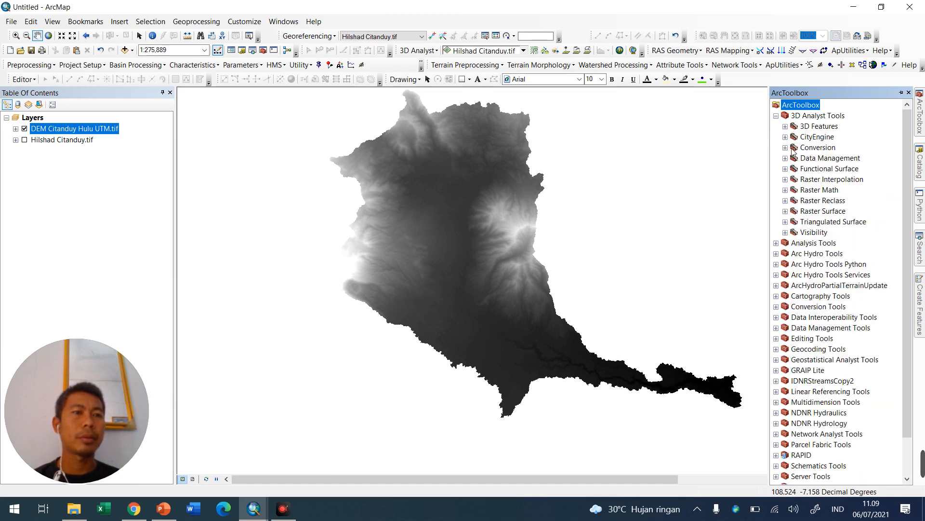
left_click(785, 211)
double_click(819, 295)
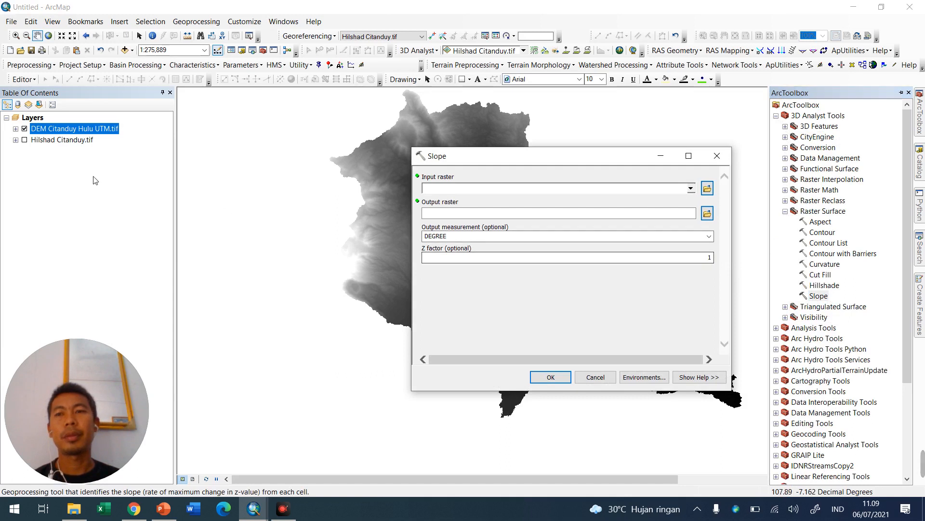
Run Slope on DEM Citanduy Hulu UTM.tif with the output measurement set to PERCENT_RISE.
left_click_drag(219, 177, 484, 188)
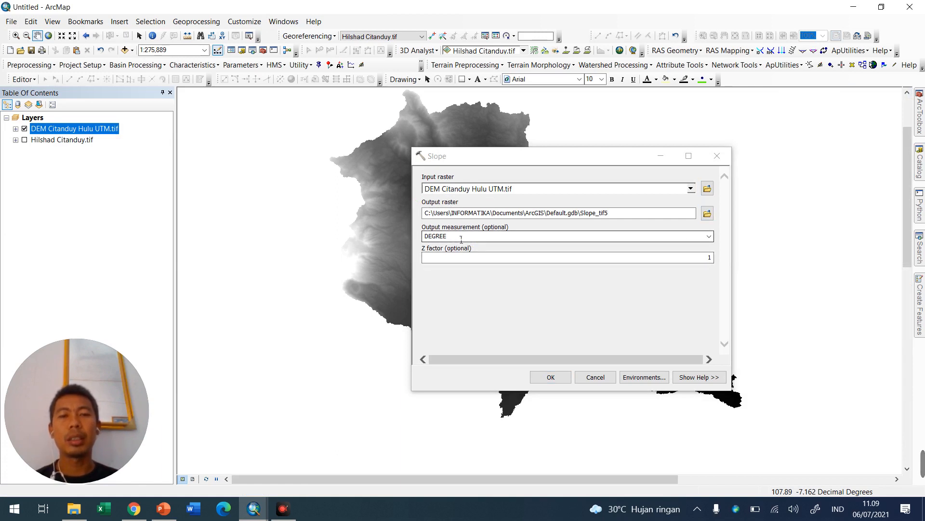
left_click(706, 237)
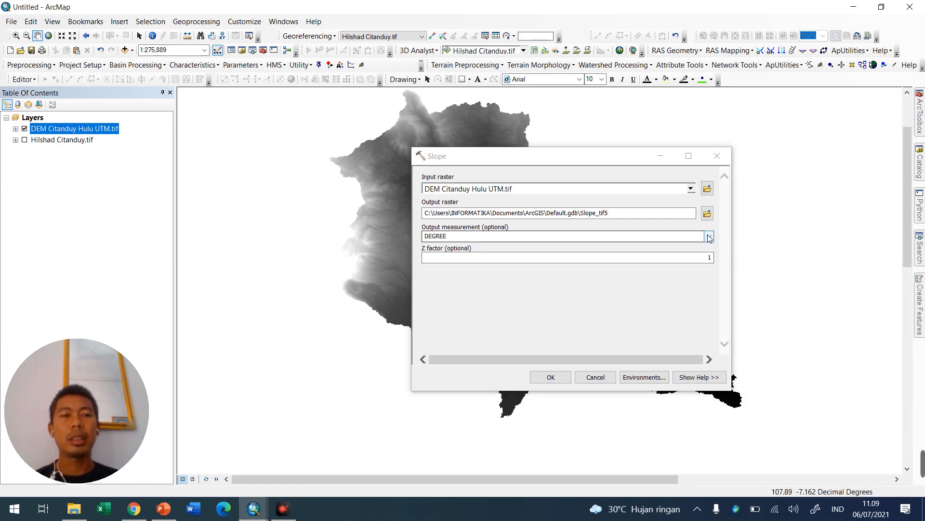
left_click(595, 300)
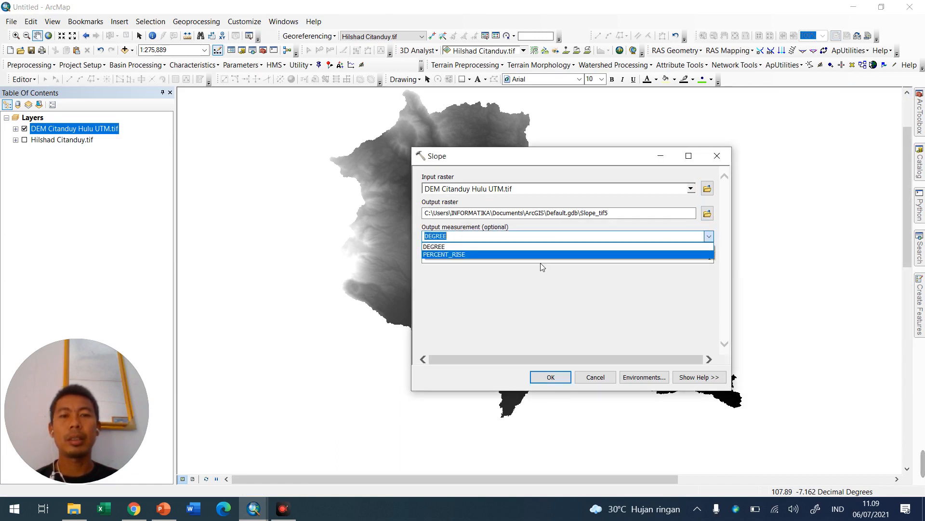
left_click(471, 254)
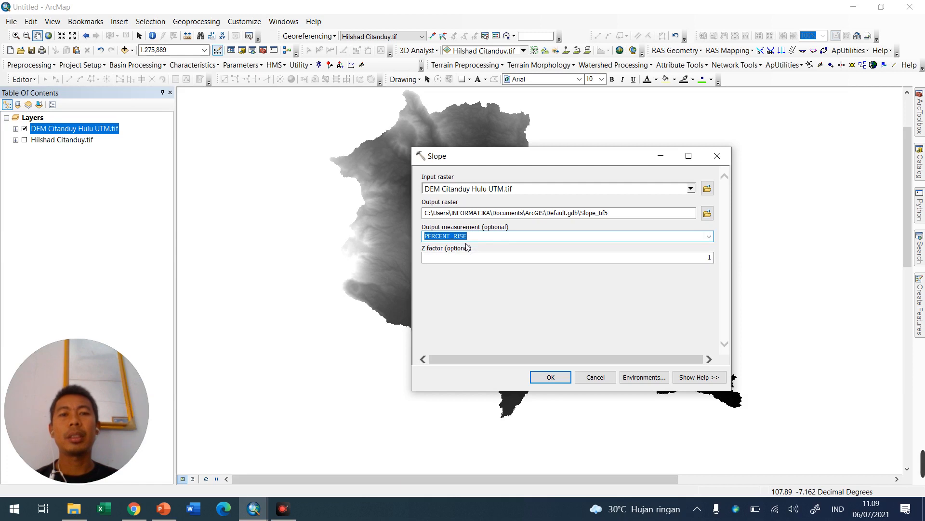
left_click(552, 377)
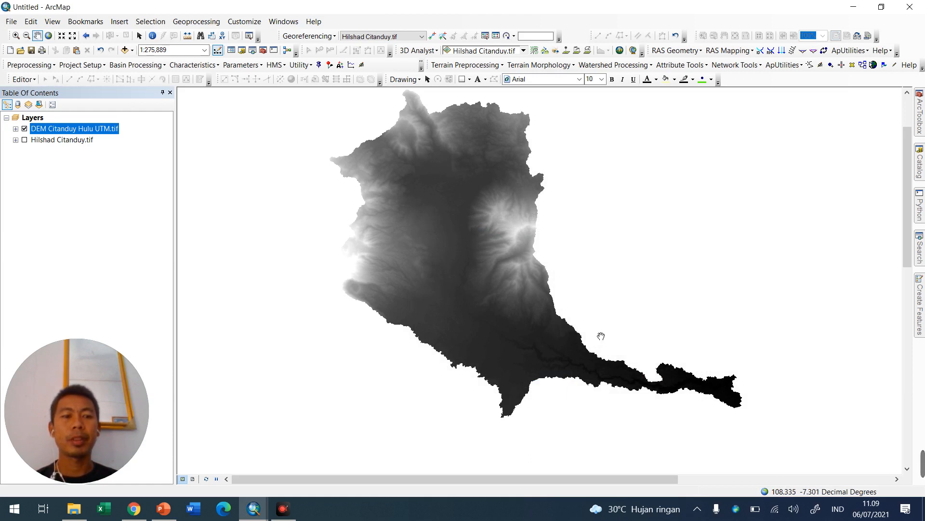
Switch to PowerPoint to review the five-stage workflow on slide 2, comparing it with the slope raster in ArcMap.
mouse_move(45, 404)
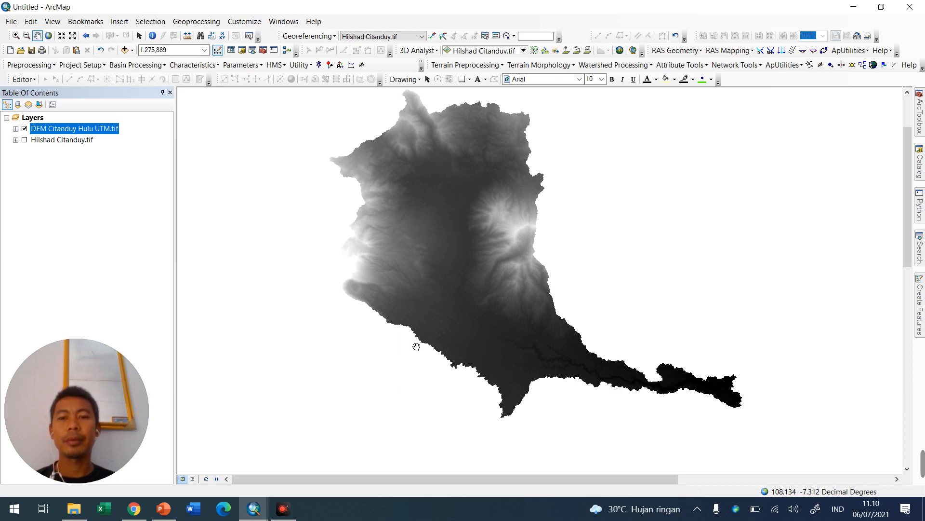
left_click(165, 514)
scroll(65, 180, "up", 5)
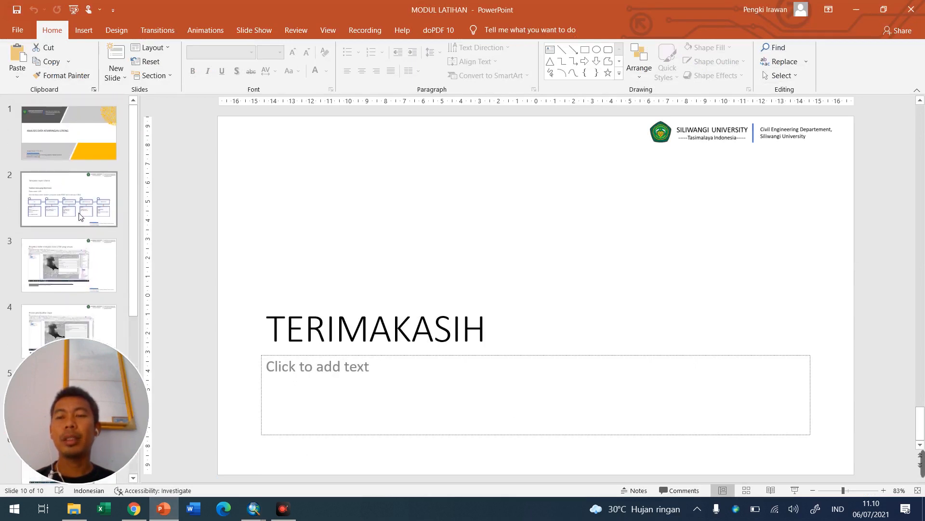
left_click(80, 216)
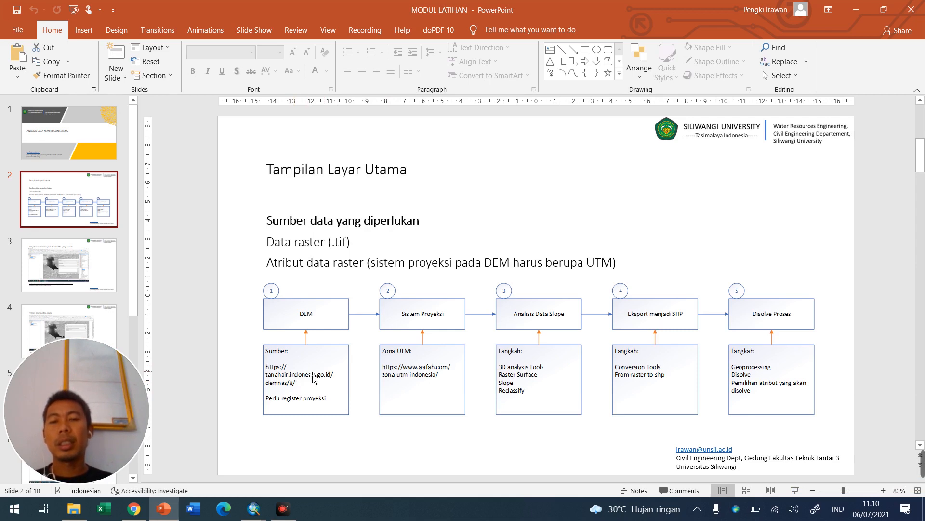
mouse_move(261, 507)
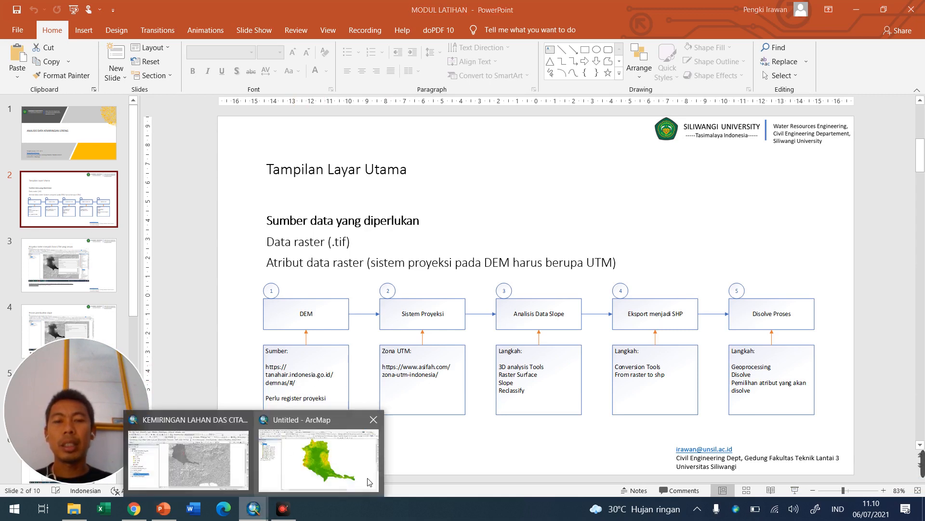
left_click(336, 458)
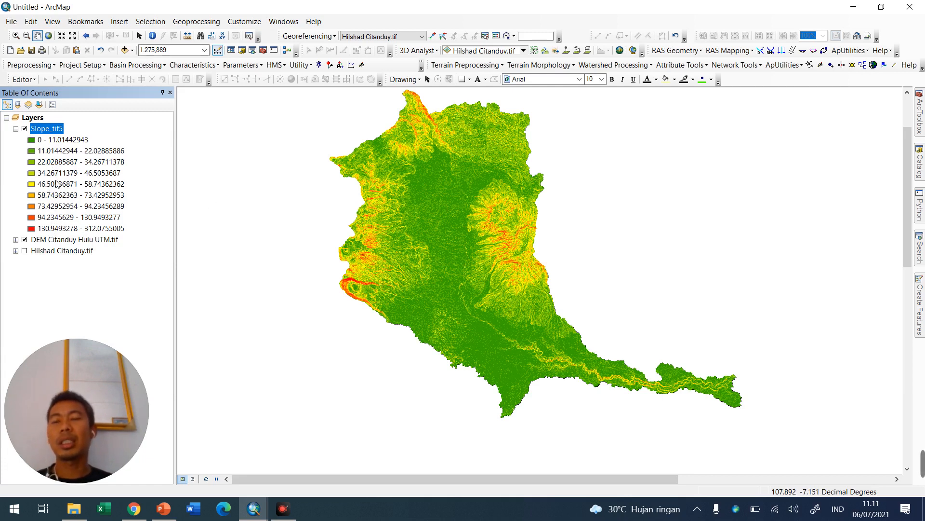
left_click(164, 508)
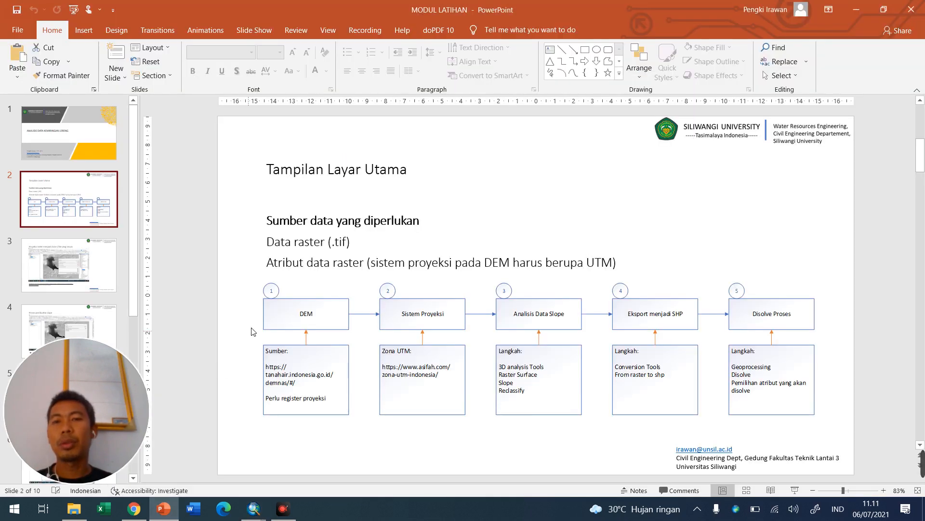
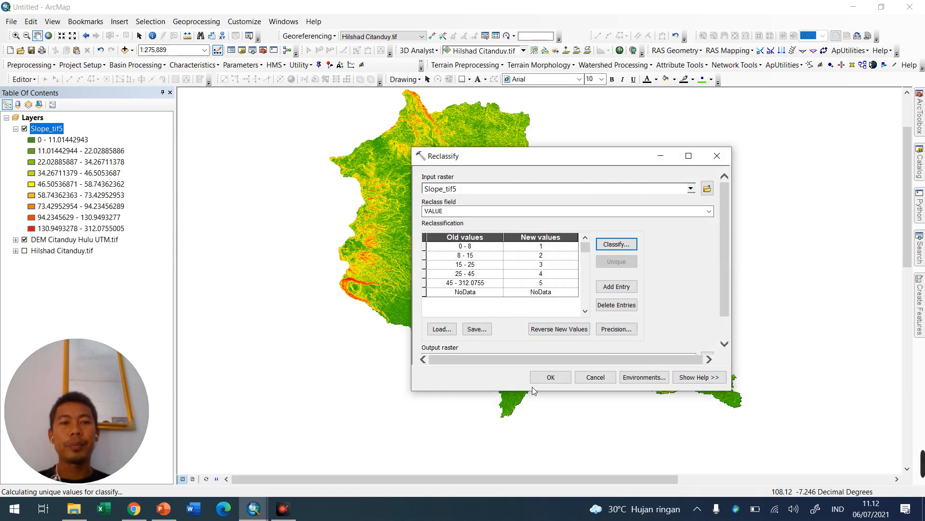
Run the prepared Reclassify on Slope_tif5 and collapse the legends of the reclassified and original slope layers.
left_click(551, 377)
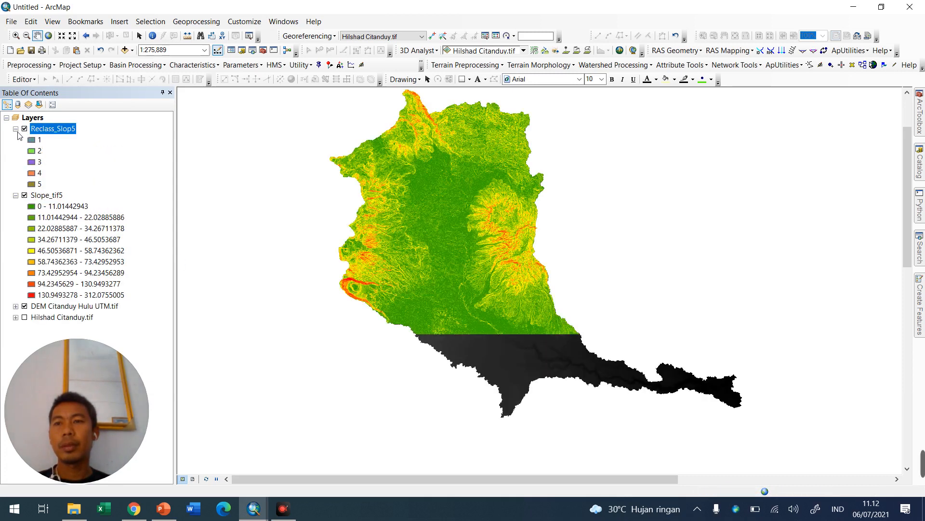
left_click(16, 195)
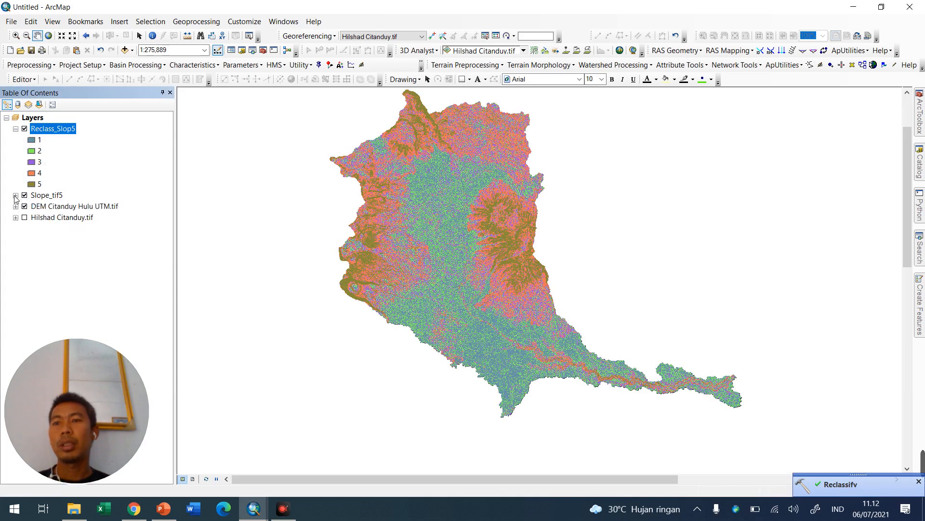
left_click(15, 129)
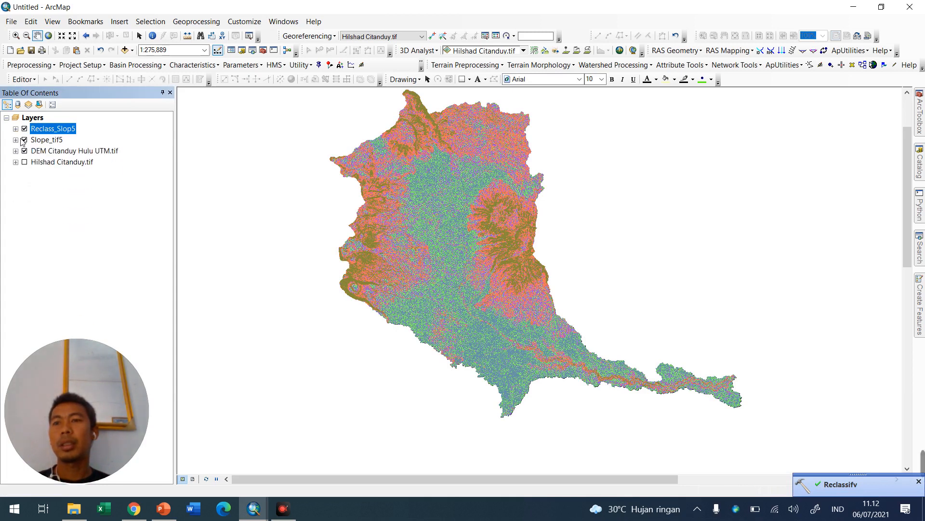
Hide the Slope_tif5 and DEM Citanduy Hulu UTM.tif layers so only the reclassified slope raster is displayed.
left_click(24, 139)
left_click(24, 151)
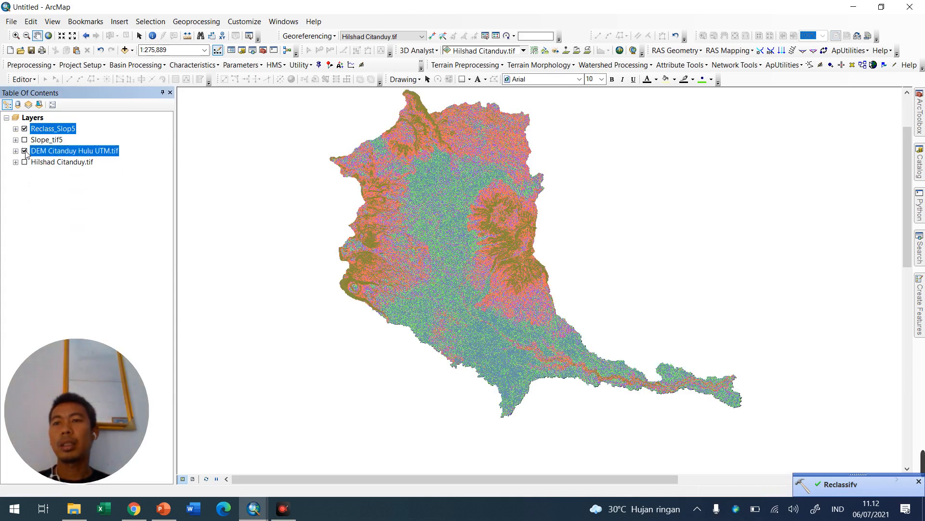
left_click(24, 162)
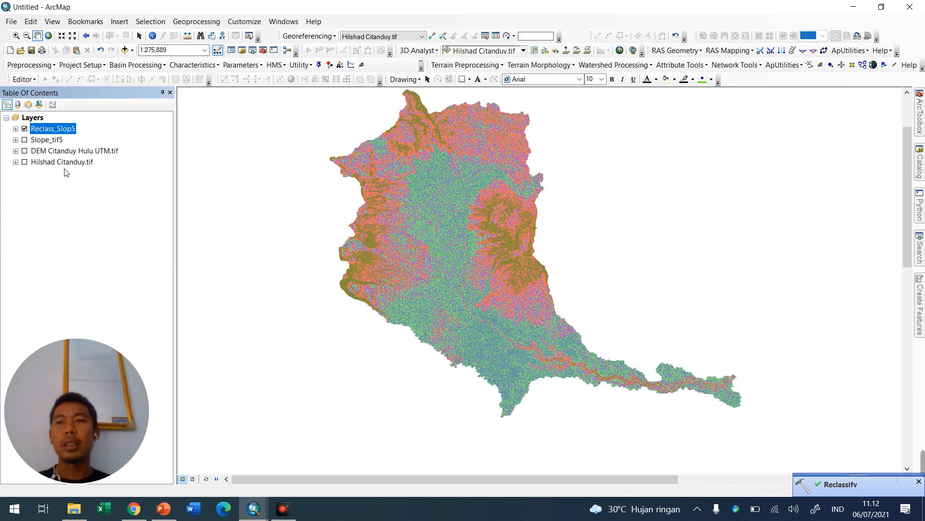
Switch to PowerPoint to review the export-to-SHP stage of the workflow on slide 2, and return to ArcMap.
key("alt+Tab")
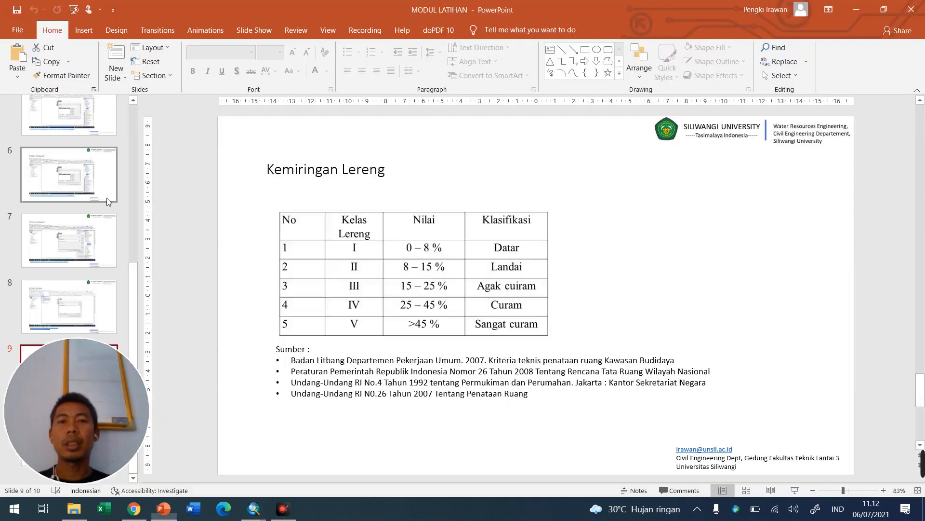
scroll(19, 140, "up", 8)
left_click(67, 198)
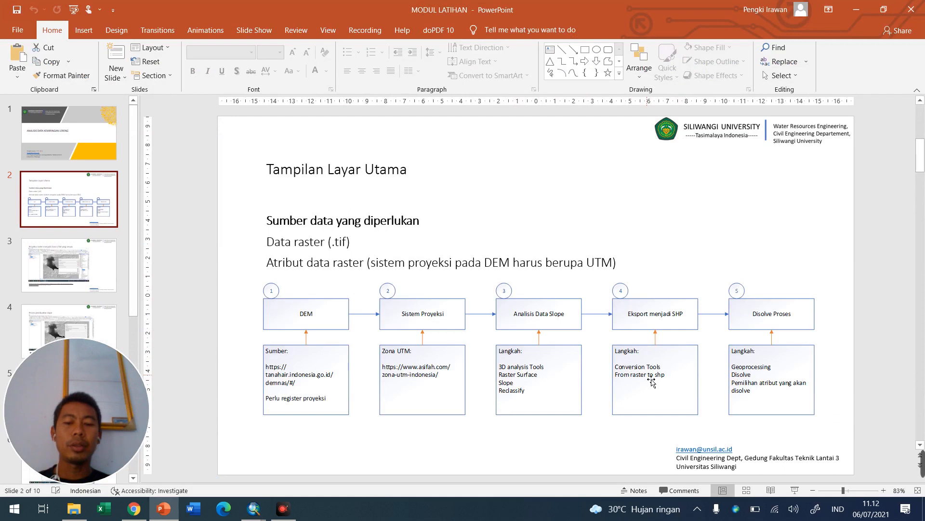
key("alt+Tab")
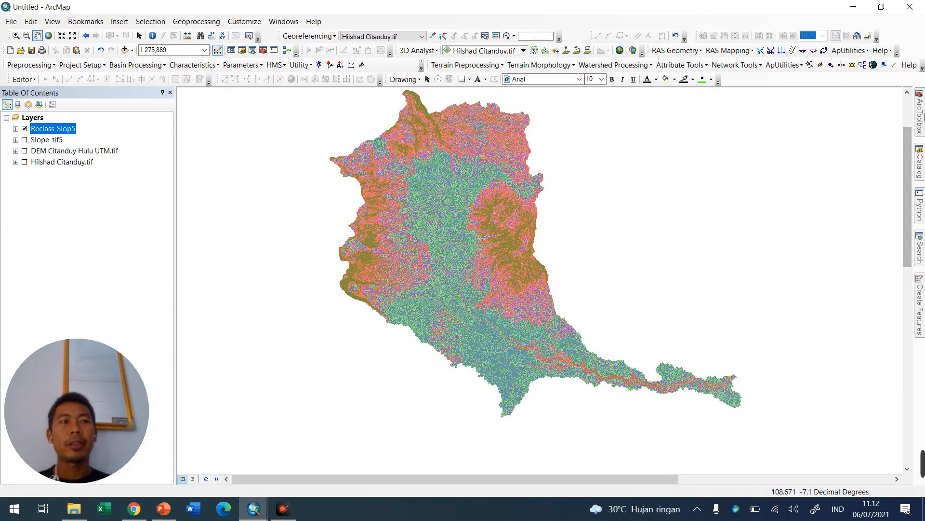
Run Raster to Polygon on Reclass_Slop5 with Value as the field and polygon simplification enabled, outputting RasterT_Reclass7 to Default.gdb.
mouse_move(920, 118)
left_click(776, 116)
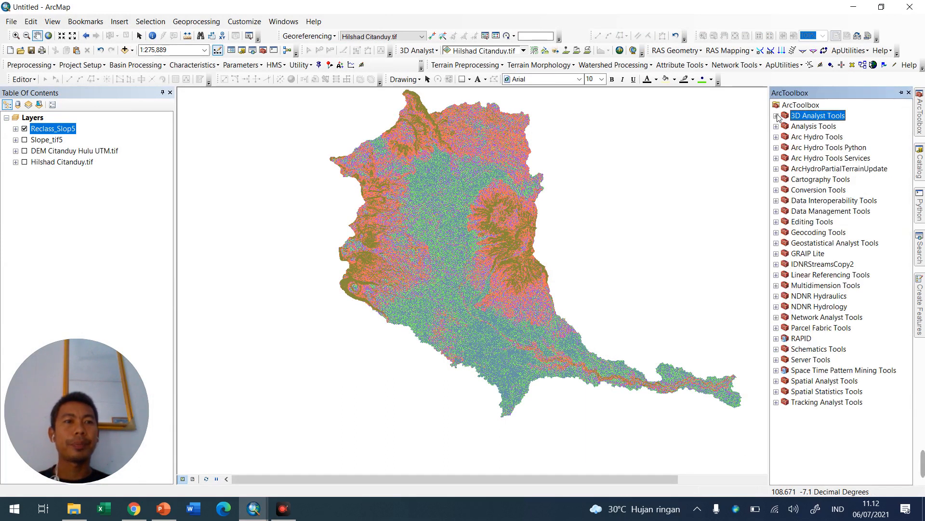
left_click(776, 190)
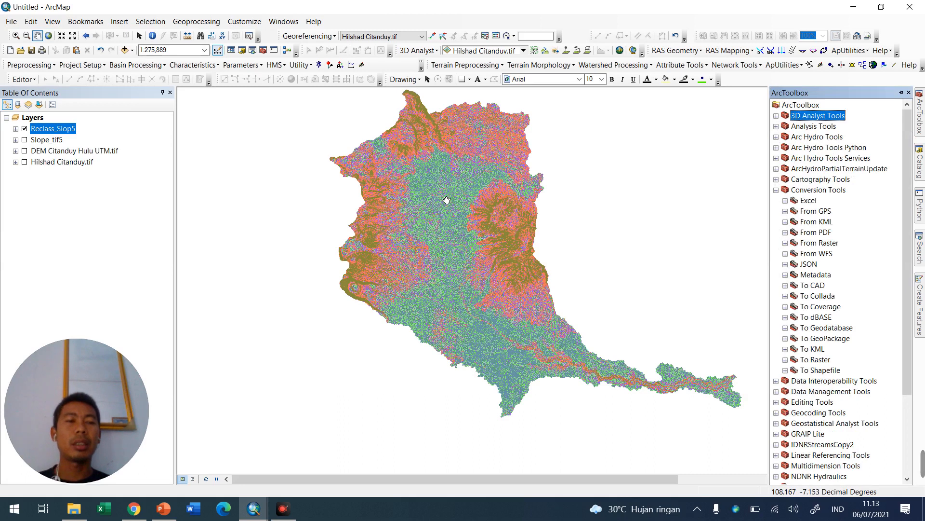
left_click(786, 243)
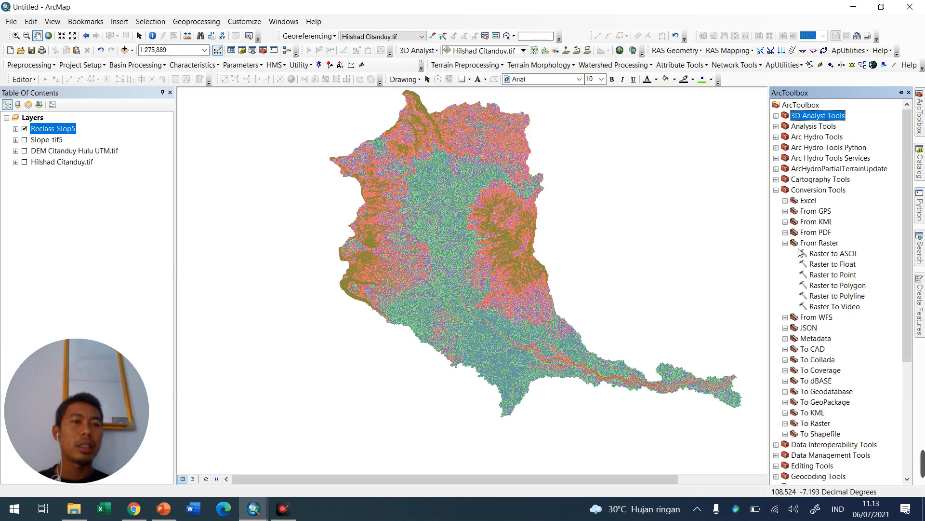
left_click(837, 288)
double_click(837, 286)
left_click_drag(57, 129, 448, 192)
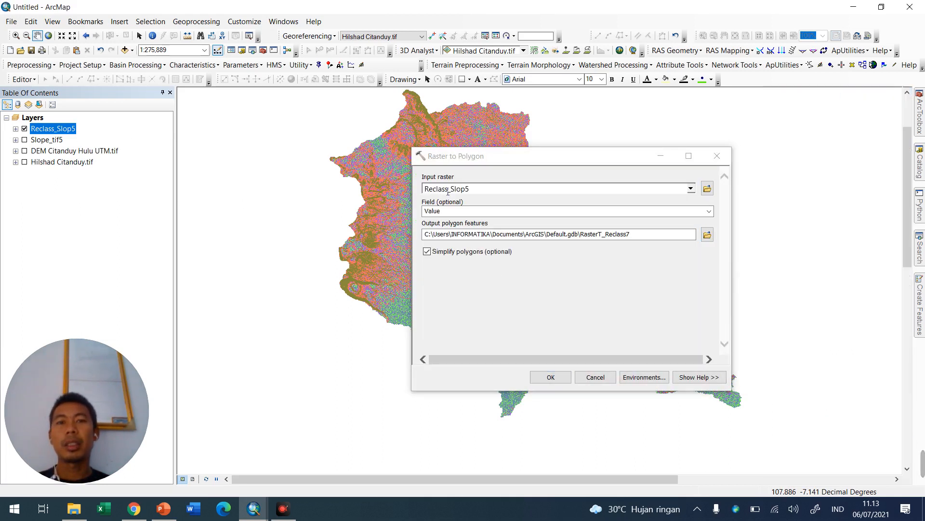
left_click(555, 381)
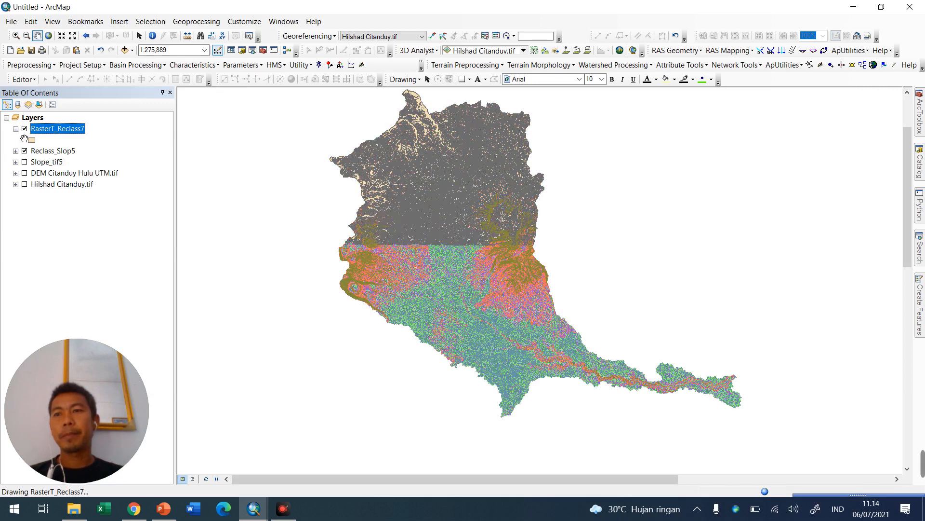
Collapse the RasterT_Reclass7 legend, hide Reclass_Slop5 and open the attribute table of RasterT_Reclass7.
left_click(15, 129)
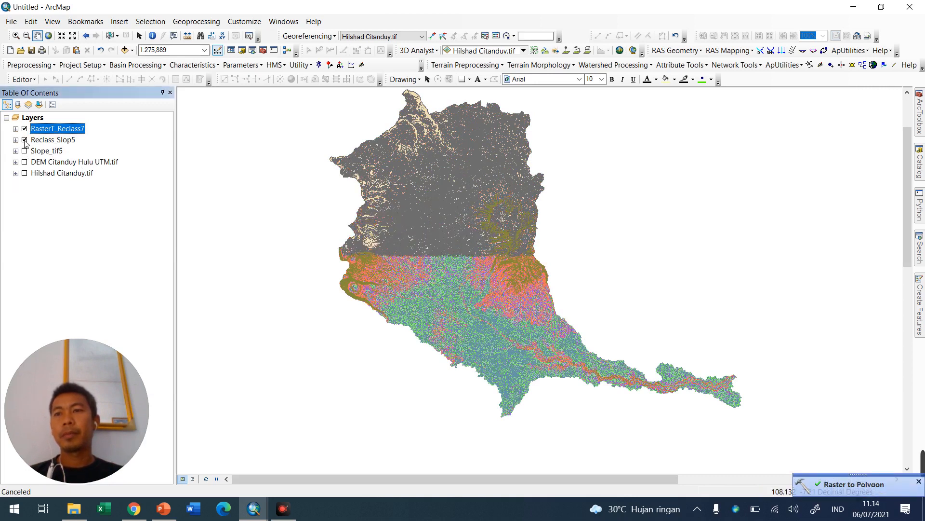
left_click(24, 140)
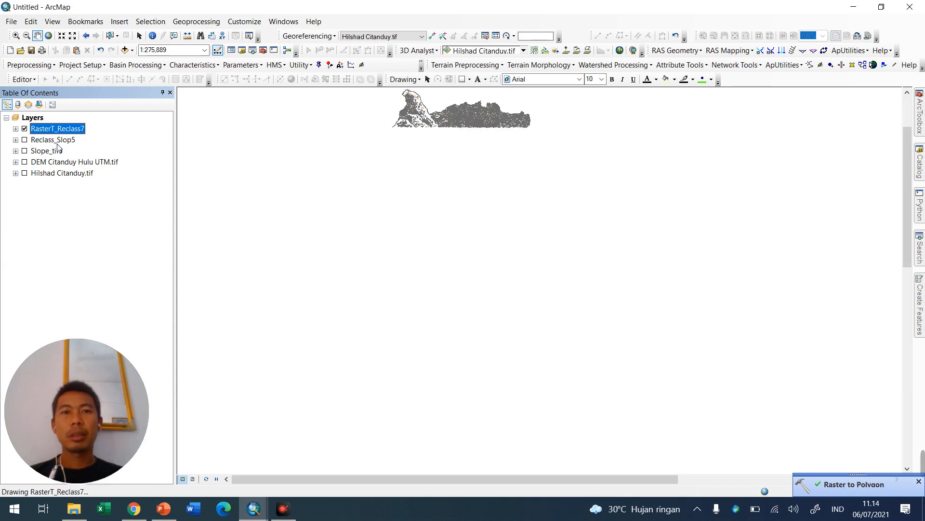
right_click(61, 131)
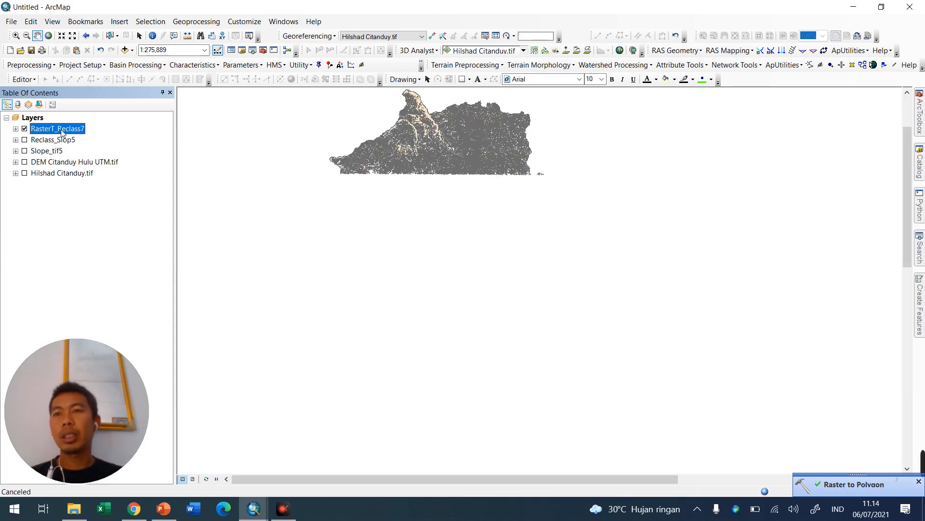
left_click(92, 167)
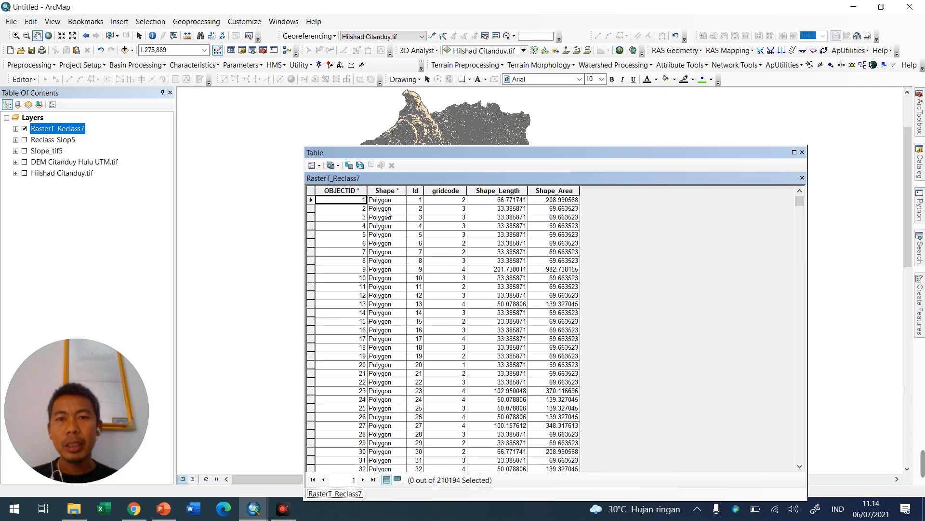
Sort the RasterT_Reclass7 attribute table ascending by gridcode and browse through the class 1 polygon records.
left_click(452, 195)
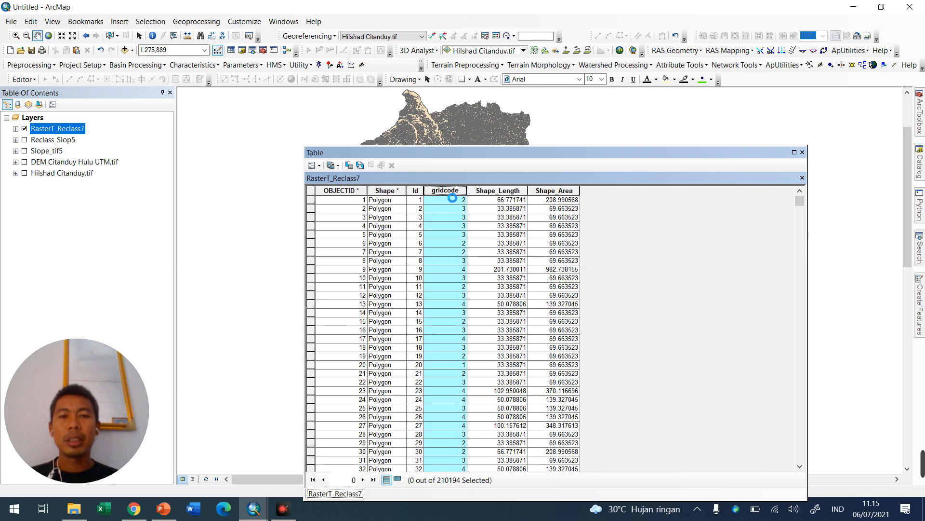
right_click(447, 193)
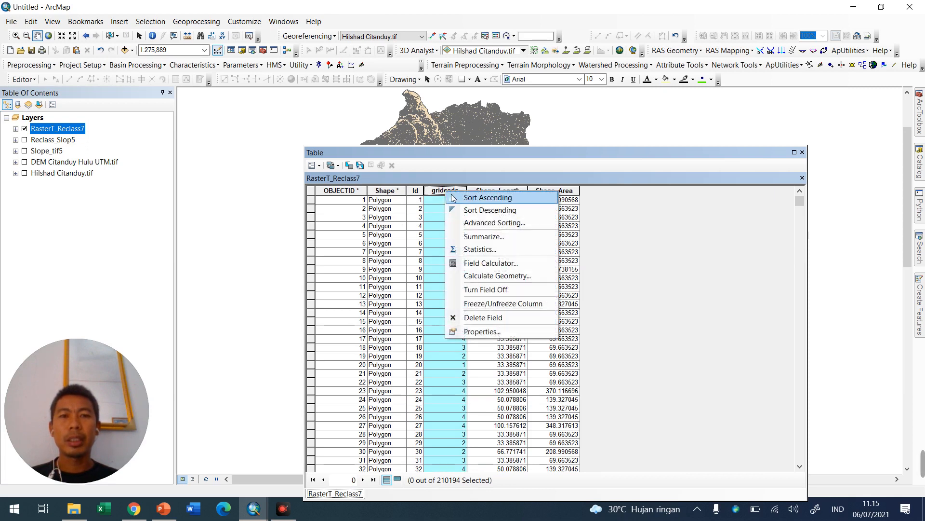
left_click(460, 198)
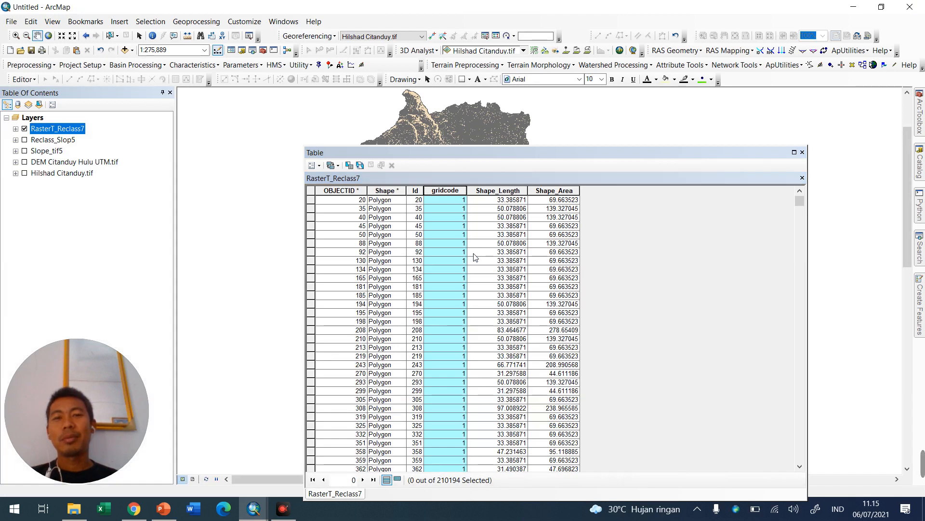
scroll(476, 257, "down", 14)
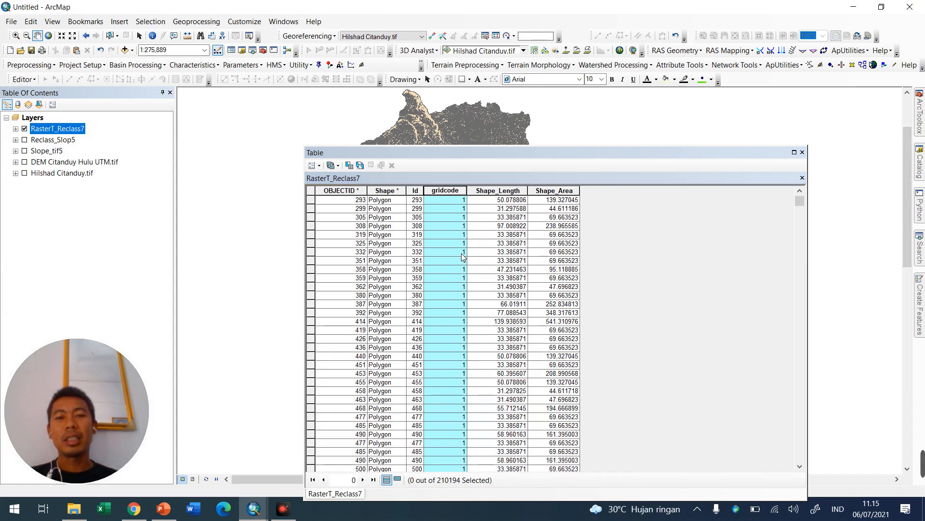
scroll(463, 257, "down", 15)
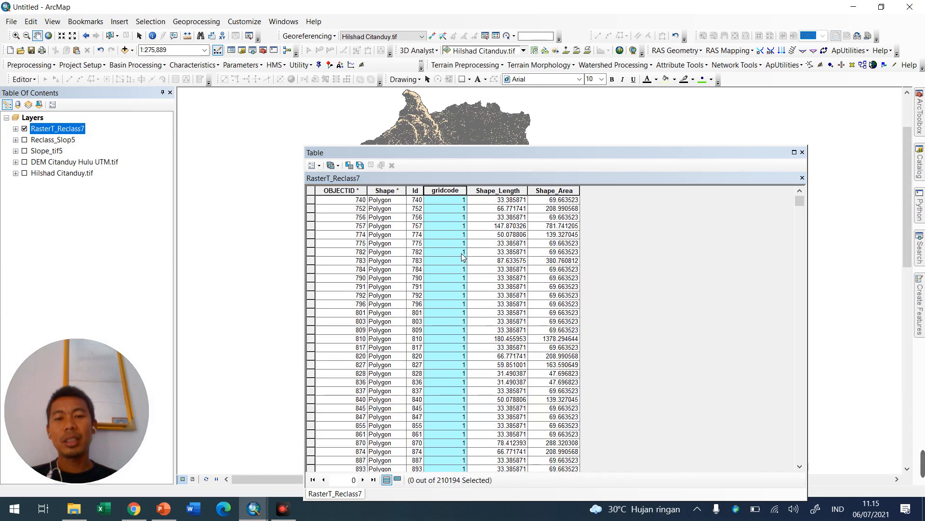
scroll(462, 257, "down", 15)
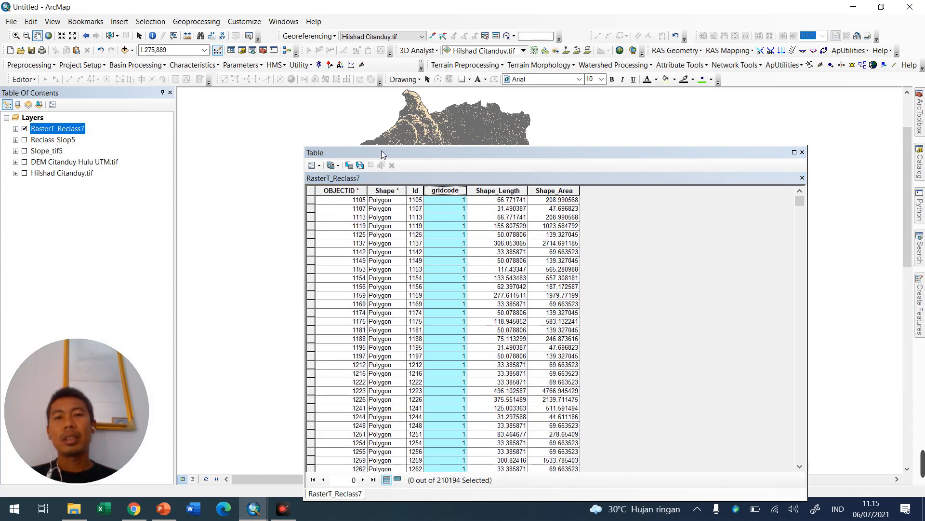
Select the records with OBJECTID 1105 to 1153 to view them on the map, clear the selection and close the table.
left_click_drag(384, 153, 632, 158)
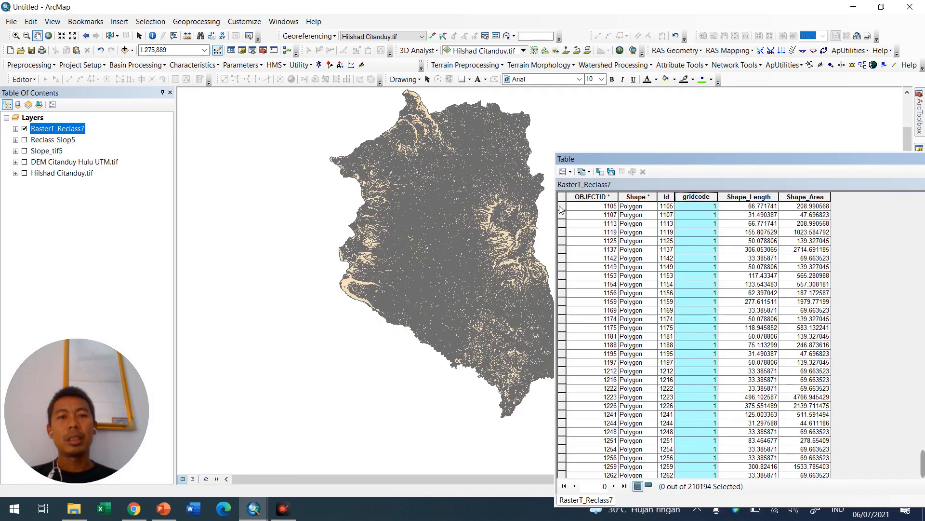
left_click_drag(561, 208, 562, 280)
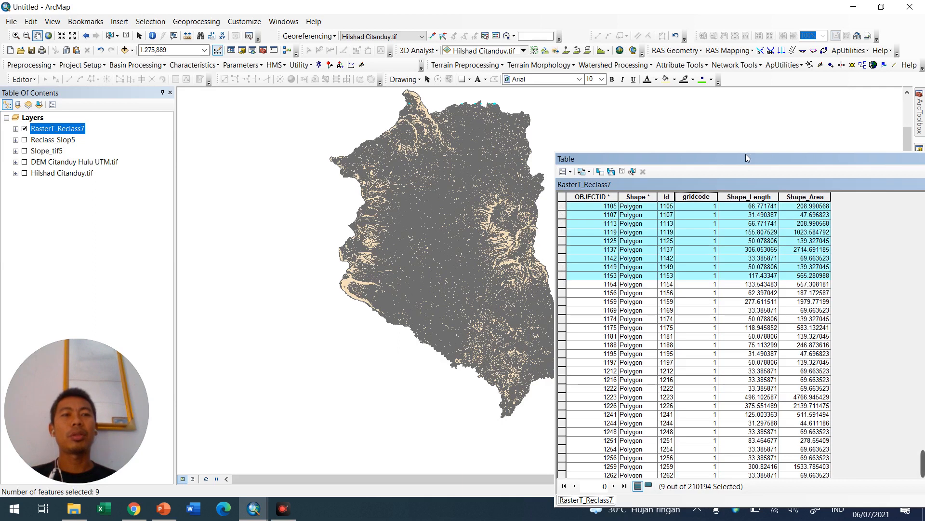
double_click(702, 158)
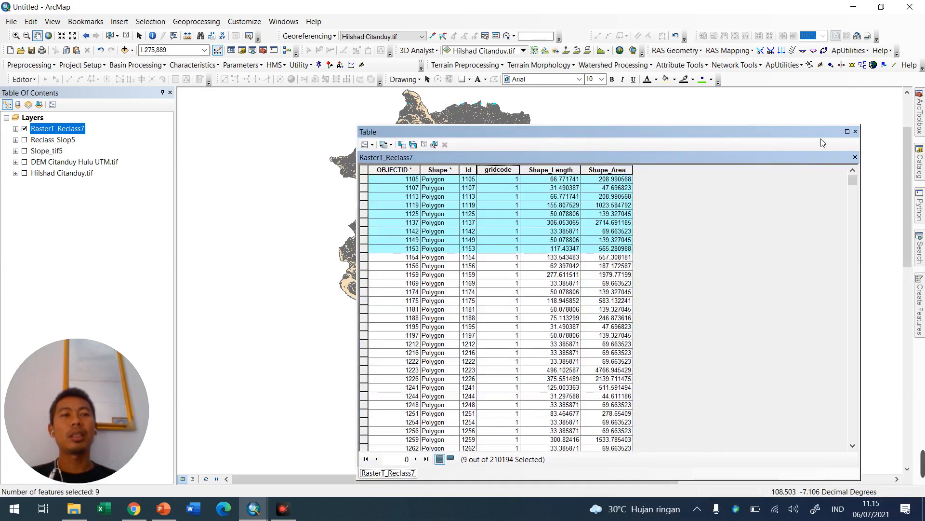
left_click(364, 170)
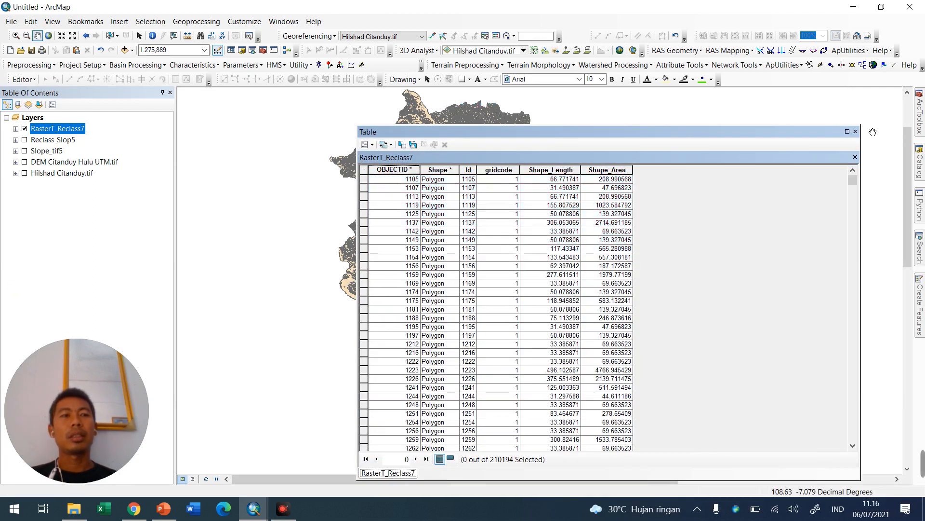
left_click(855, 132)
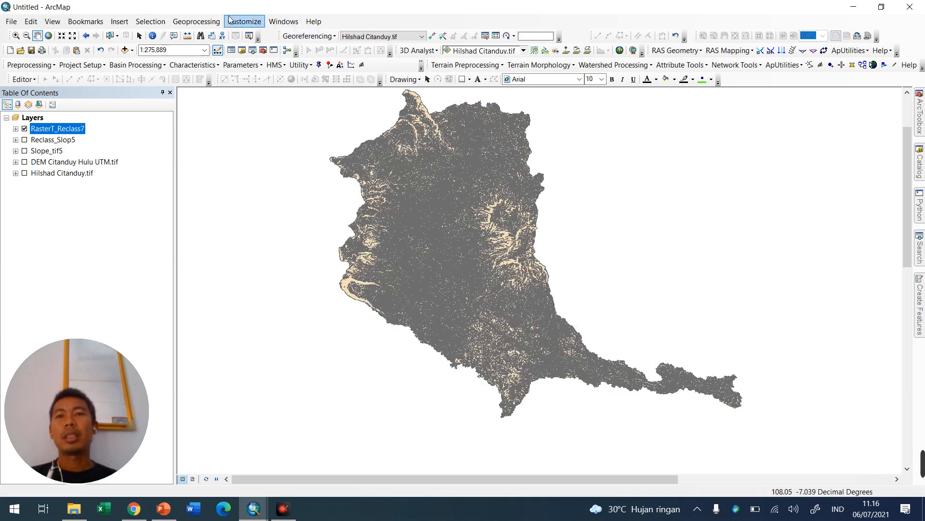
Run Dissolve on RasterT_Reclass7 with gridcode as the dissolve field, outputting RasterT_Reclass7_Dissolve to Default.gdb.
left_click(188, 22)
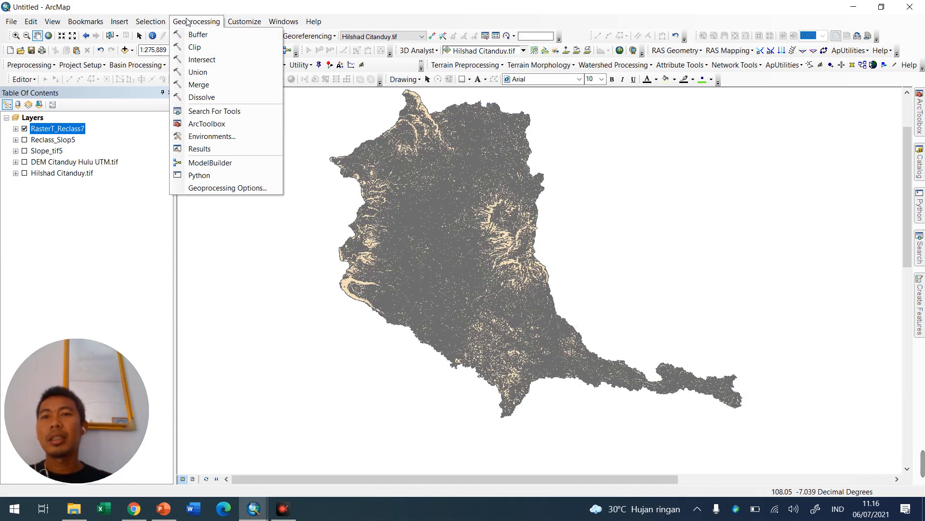
left_click(212, 98)
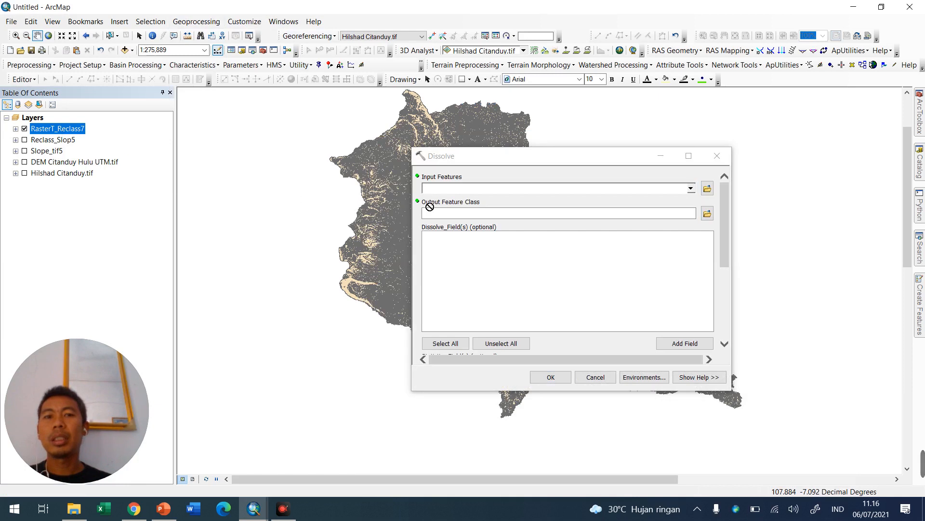
left_click_drag(446, 195, 456, 191)
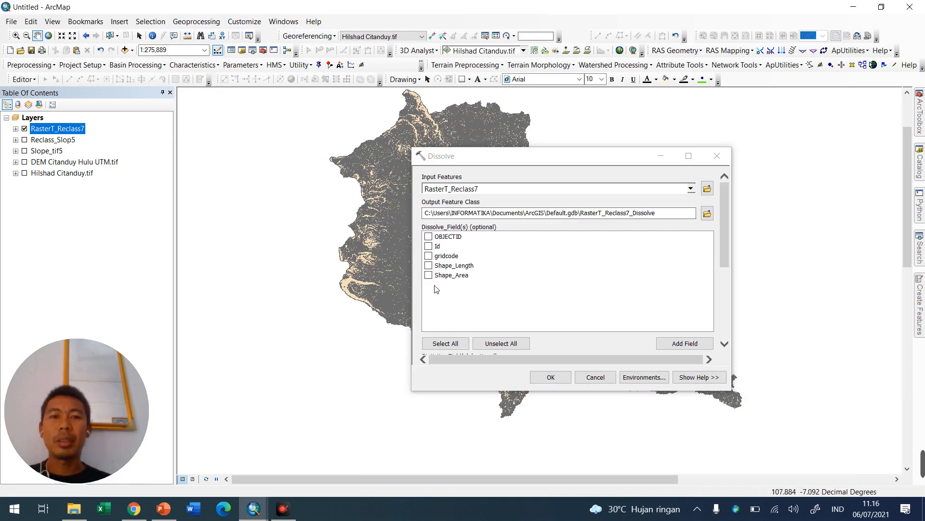
left_click(429, 256)
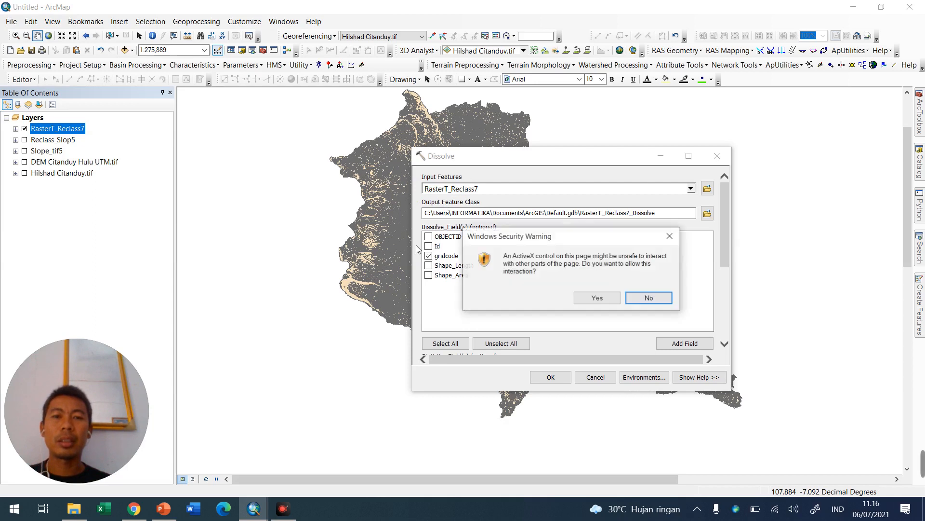
left_click(604, 297)
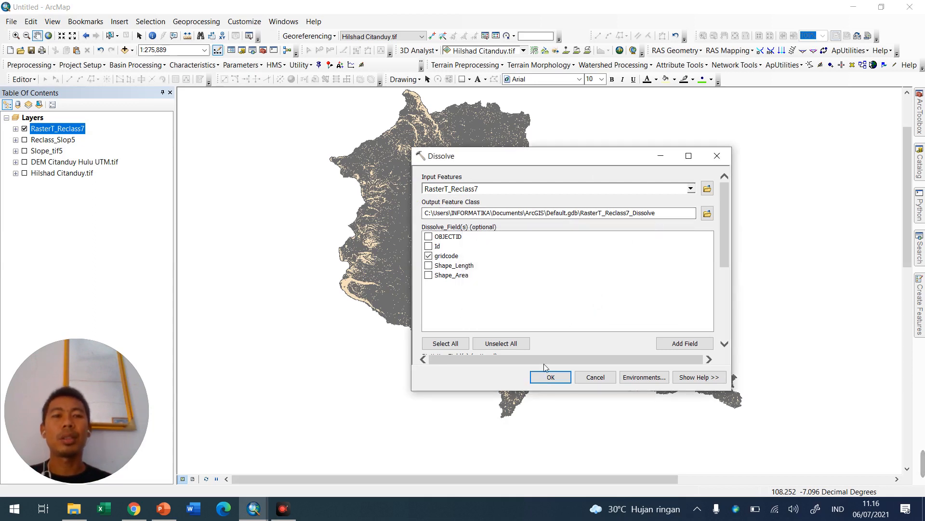
left_click(551, 378)
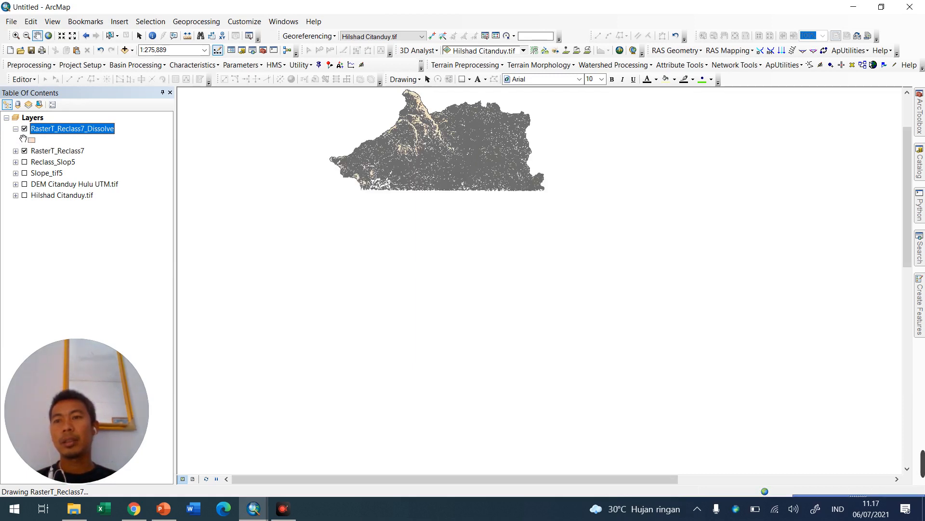
Collapse the dissolved layer's legend, hide RasterT_Reclass7 and open the attribute table of RasterT_Reclass7_Dissolve.
left_click(16, 129)
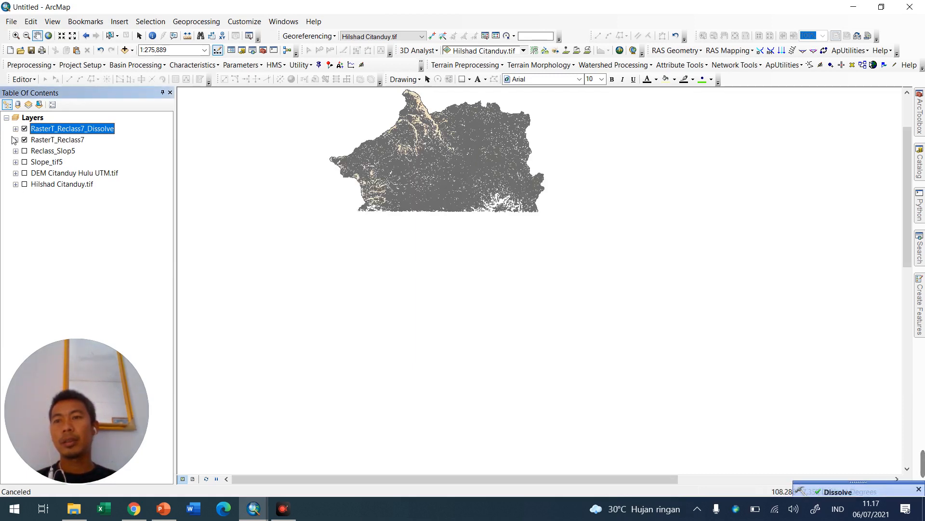
left_click(24, 140)
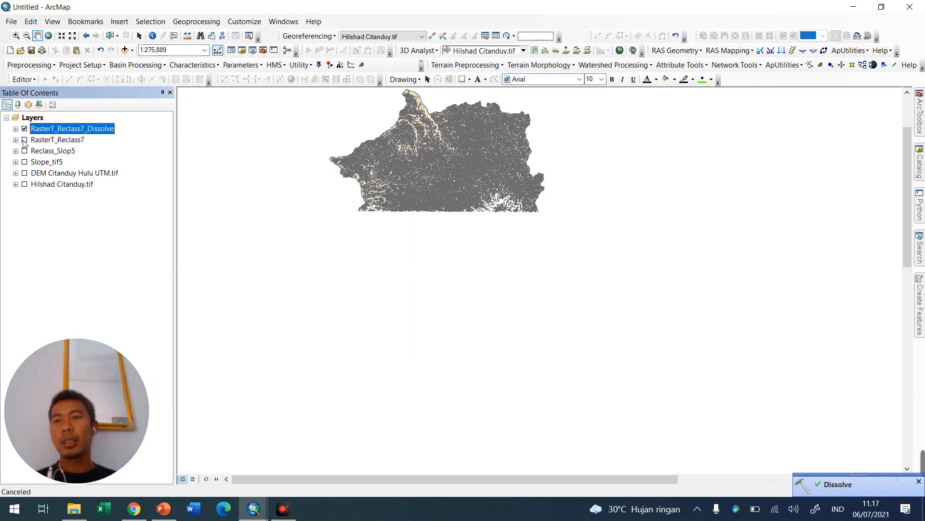
right_click(57, 128)
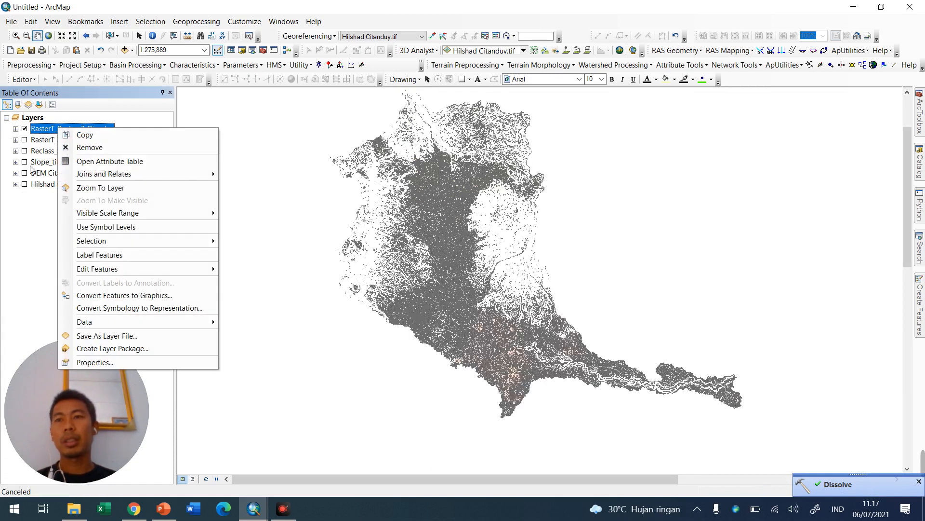
left_click(148, 164)
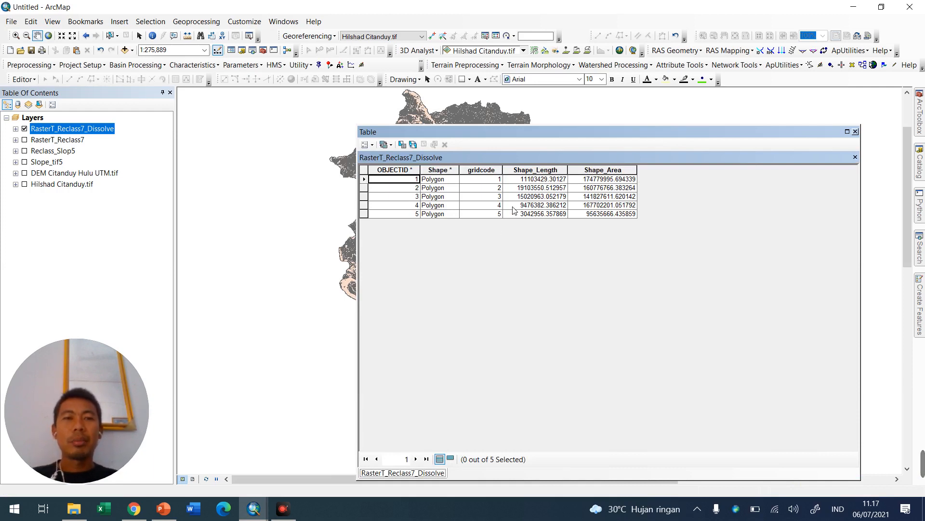
Turn off the Shape_Length and Shape_Area fields in the dissolved layer's attribute table.
left_click(545, 169)
left_click(588, 170, "ctrl")
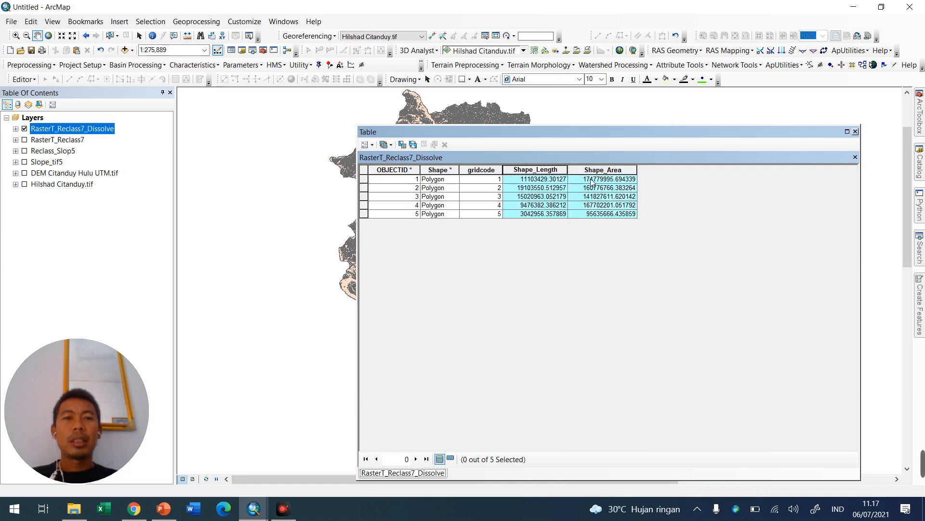
right_click(588, 171)
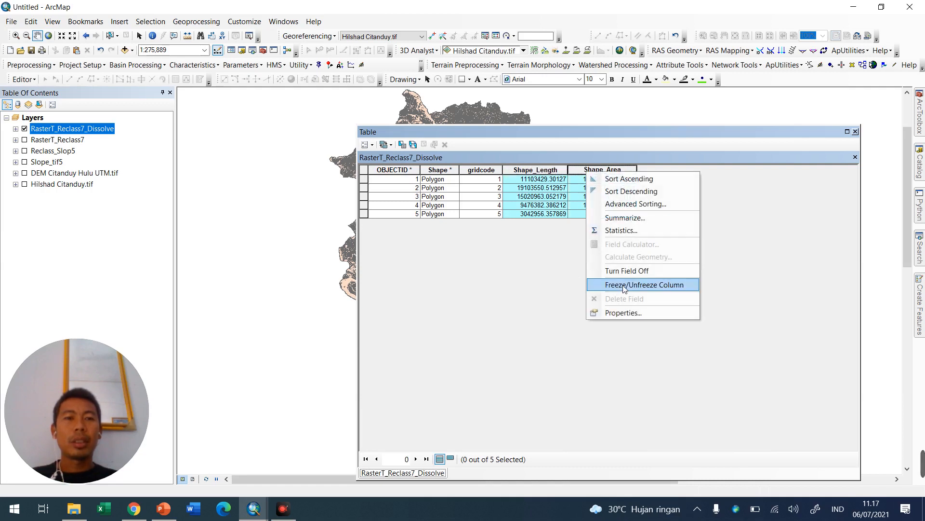
left_click(634, 272)
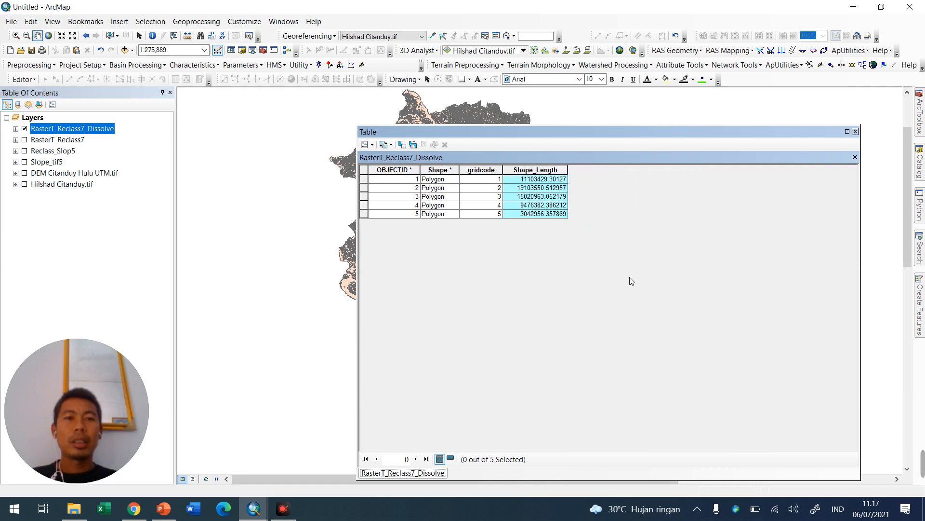
right_click(540, 169)
left_click(576, 268)
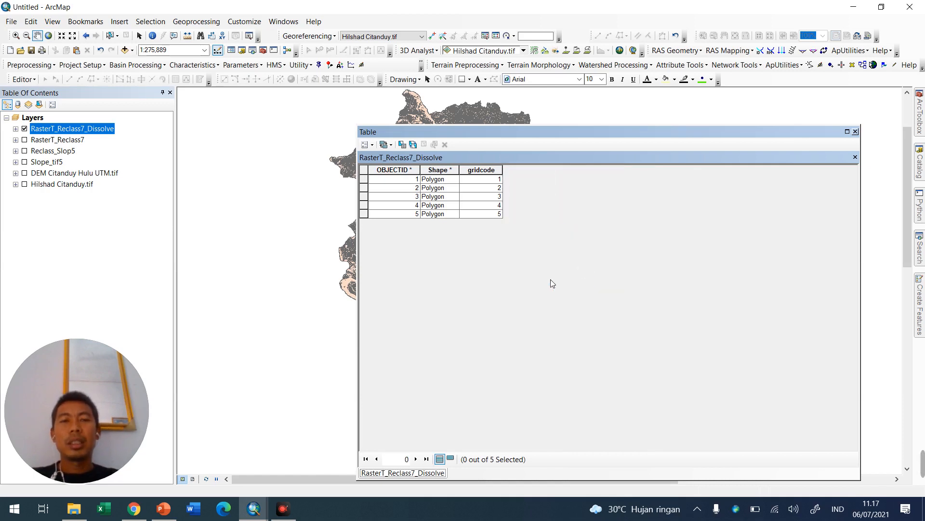
Switch to PowerPoint to review the Kemiringan Lereng slope class table on slide 9, and return to ArcMap.
key("alt+Tab")
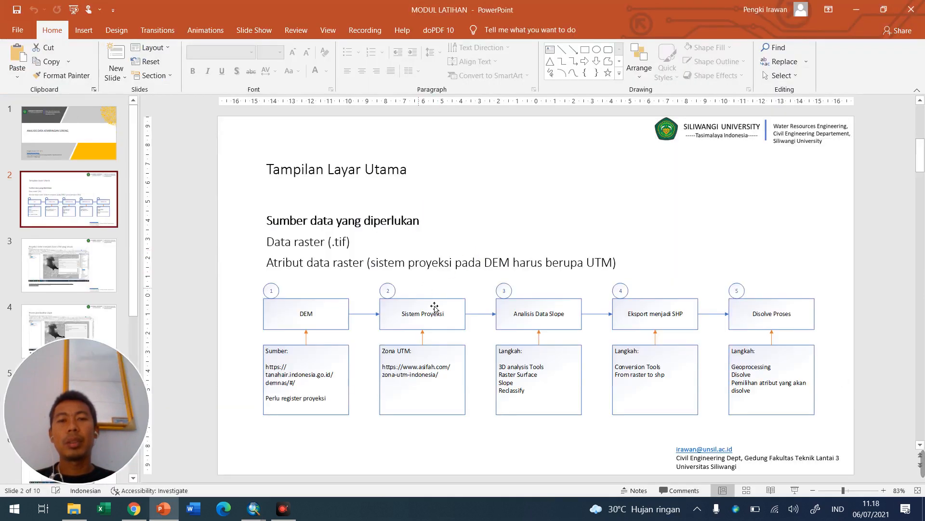
scroll(12, 222, "down", 5)
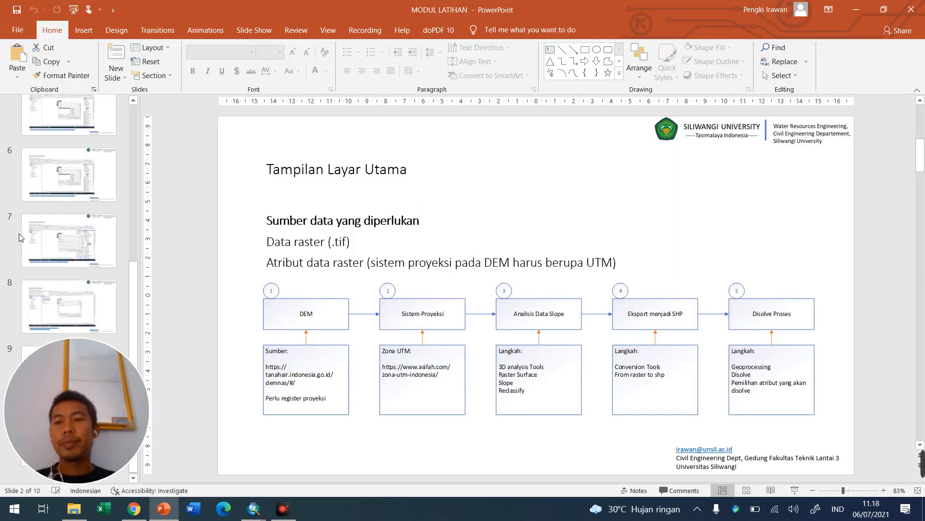
left_click(24, 352)
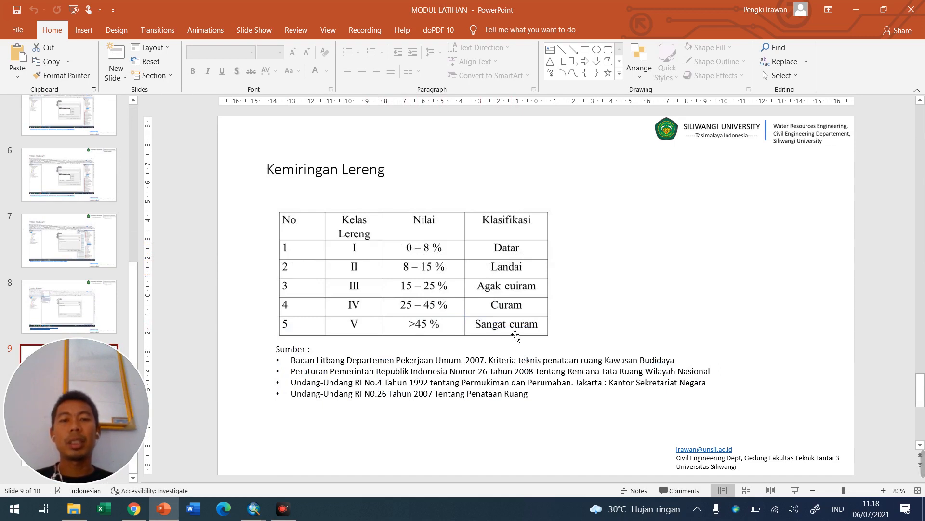
key("alt+Tab")
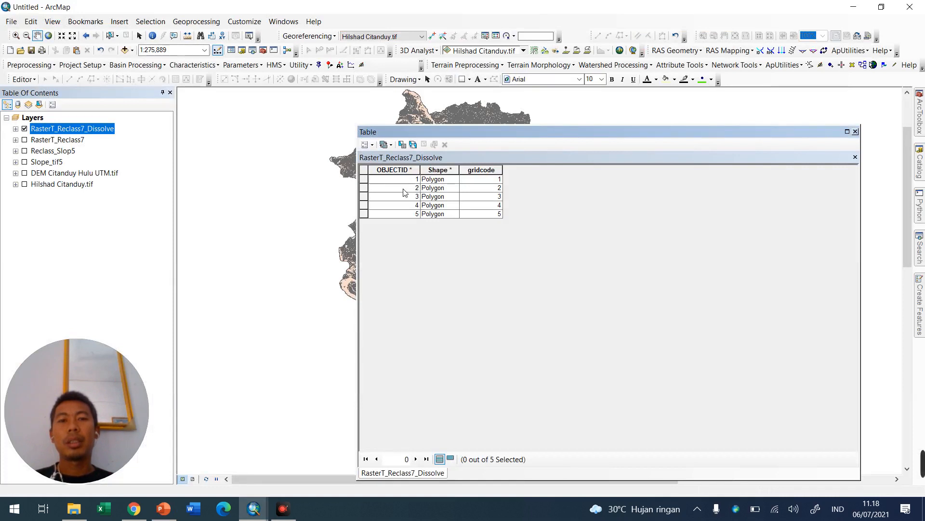
Add a Text field named Kemiringan to the RasterT_Reclass7_Dissolve table and narrow its column.
left_click(368, 150)
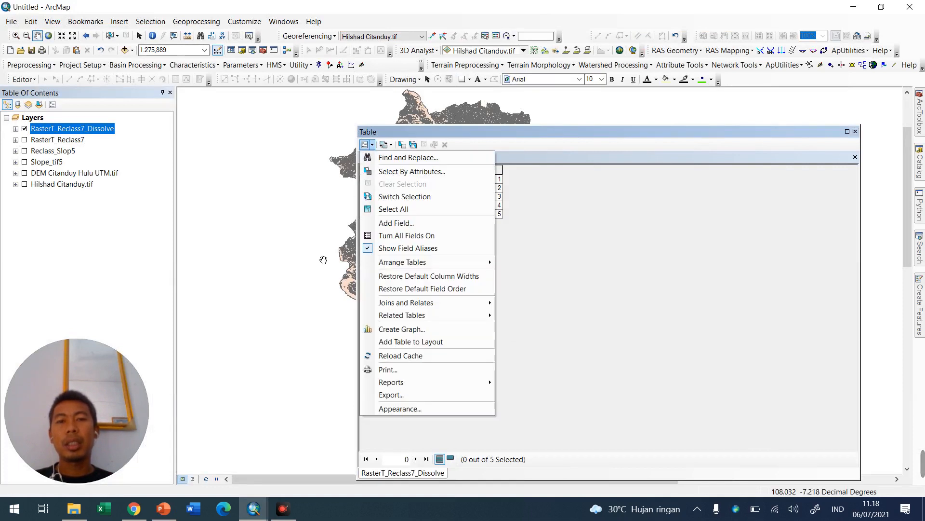
left_click(405, 228)
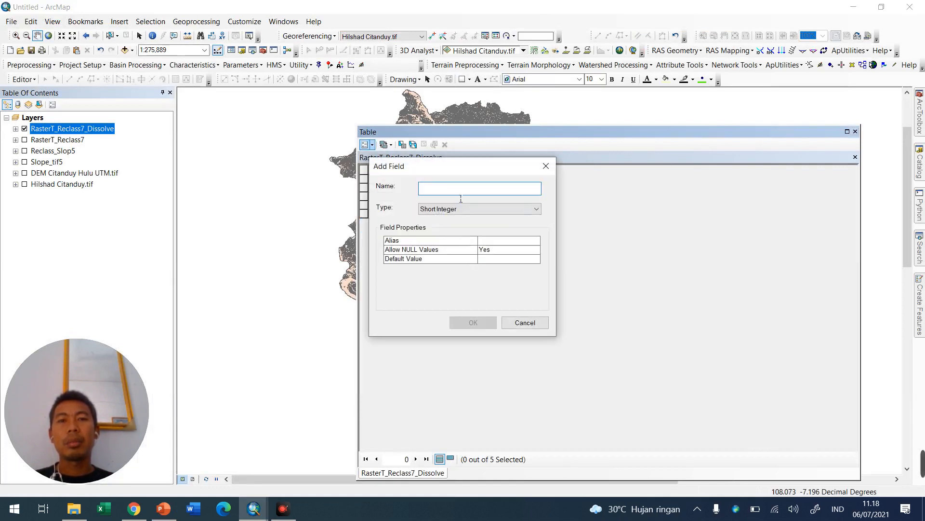
type("Kemiri")
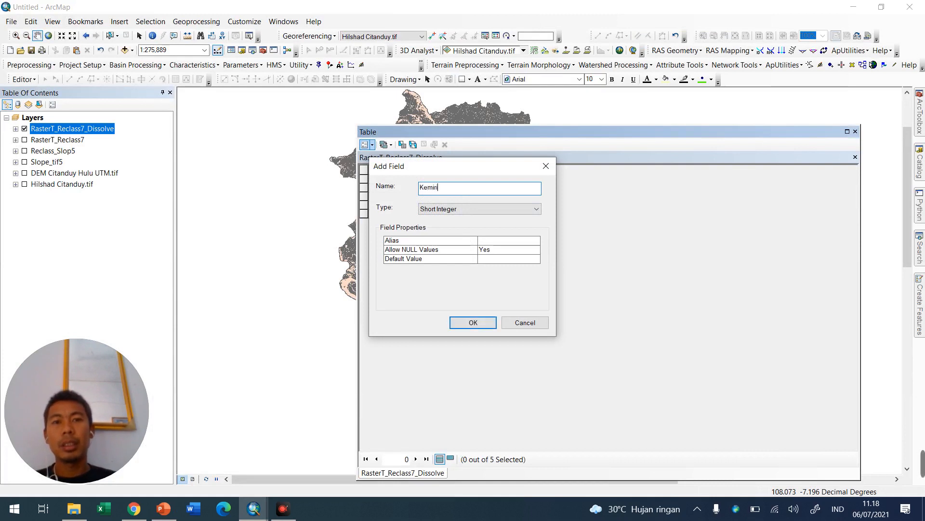
type("ngan")
left_click(455, 208)
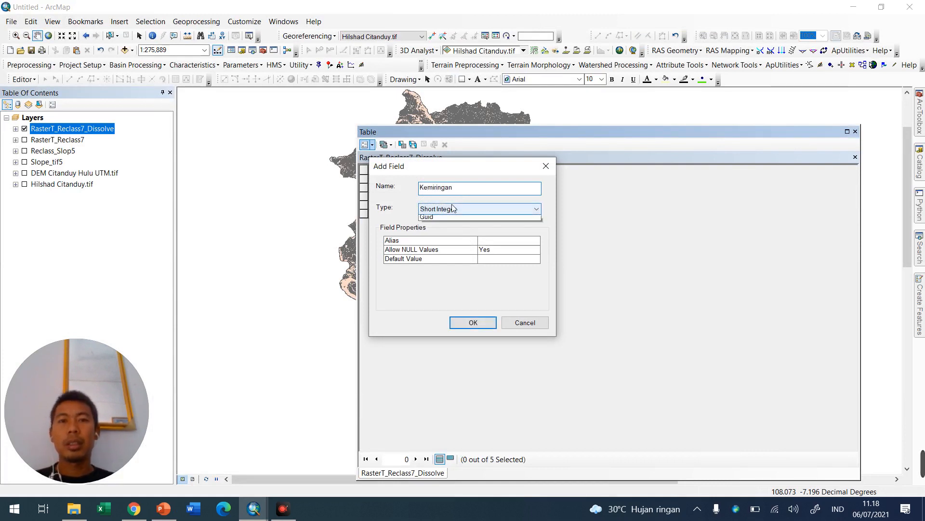
left_click(447, 252)
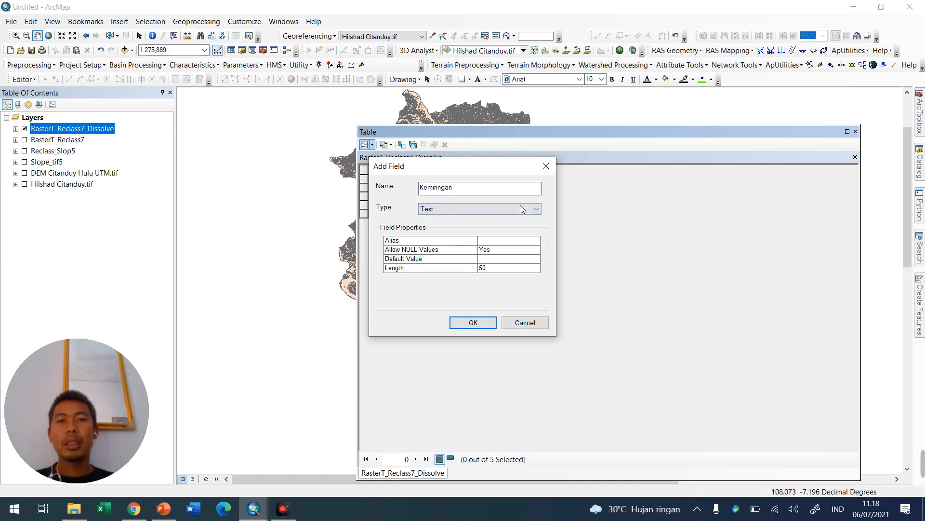
left_click(473, 323)
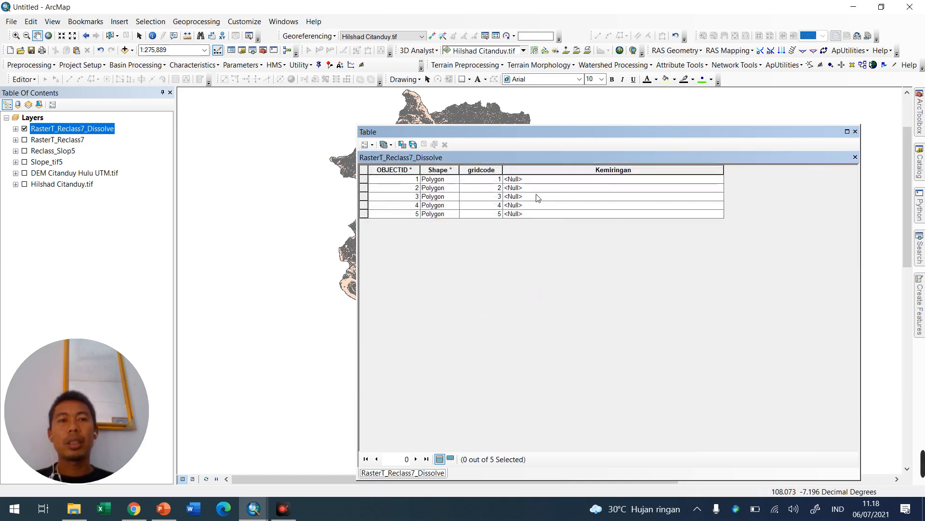
left_click_drag(728, 177, 579, 188)
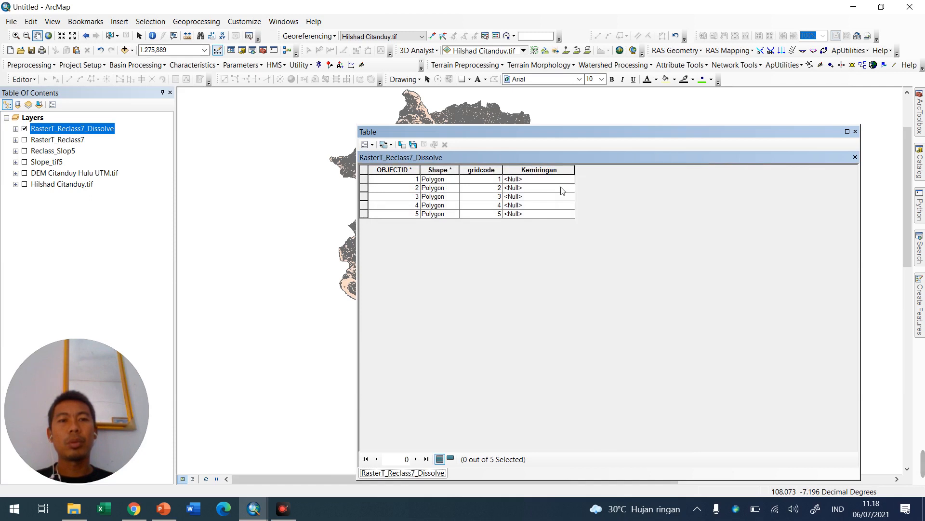
Add a Text field named Klasifikasi to the RasterT_Reclass7_Dissolve table and narrow its column.
left_click(373, 145)
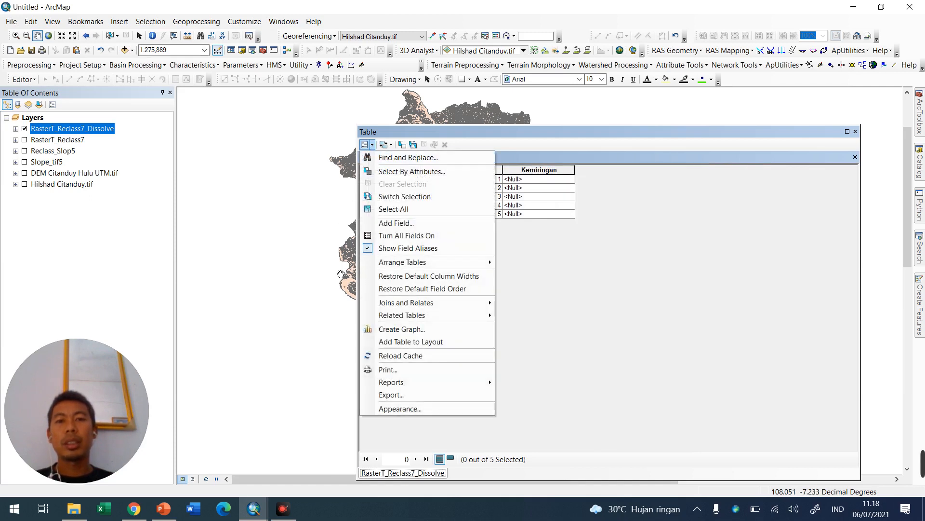
left_click(391, 224)
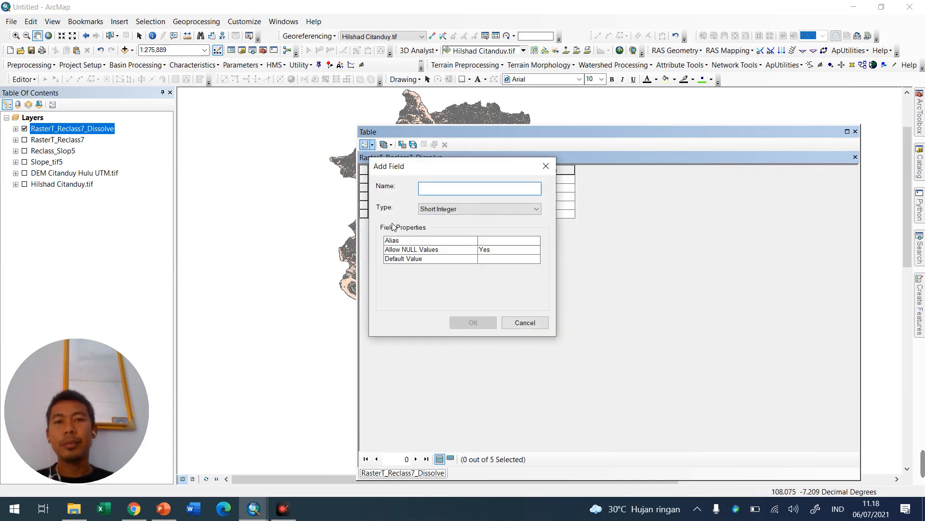
type("Klasifikasi")
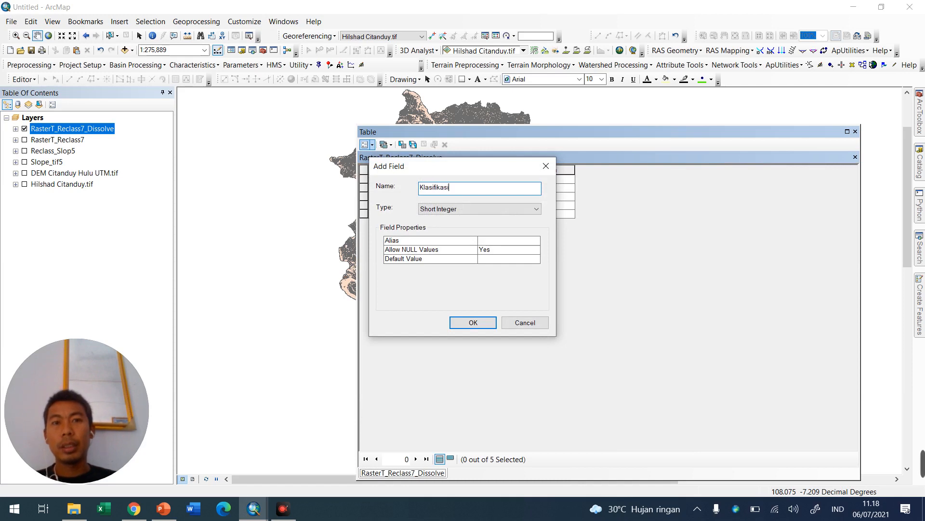
left_click(438, 208)
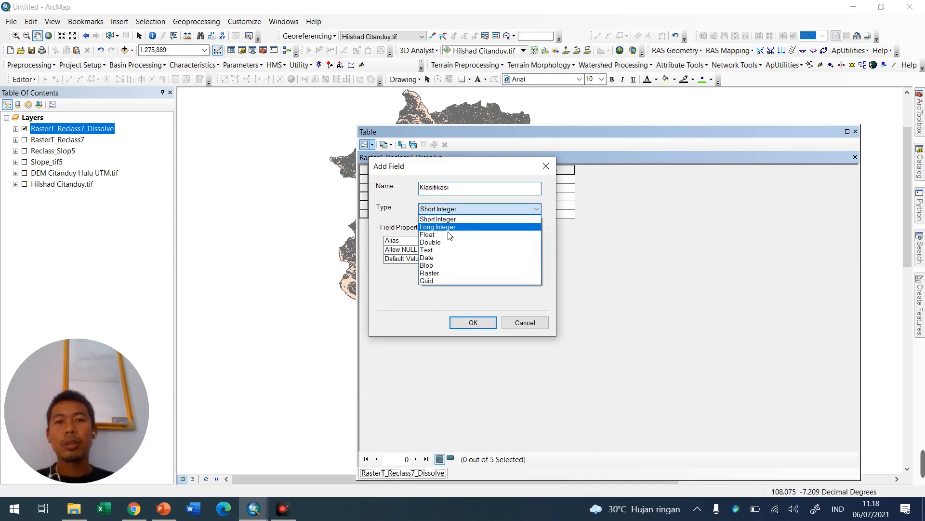
left_click(451, 249)
left_click(474, 322)
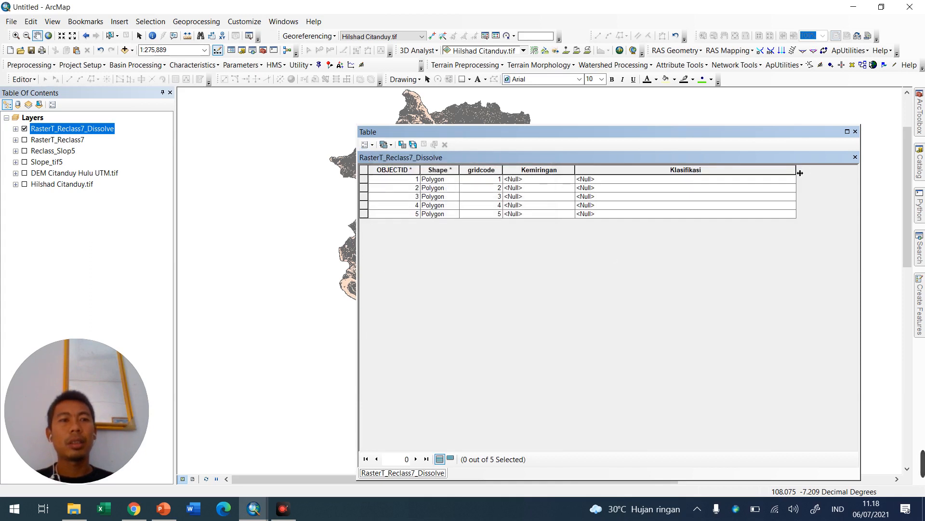
left_click_drag(798, 172, 656, 195)
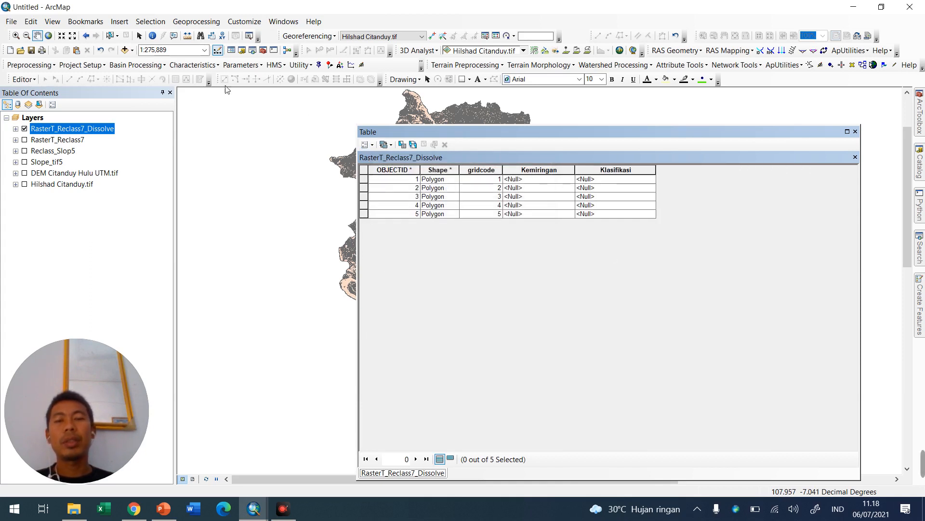
Start an edit session on RasterT_Reclass7_Dissolve, continuing past the spatial reference warnings.
right_click(54, 132)
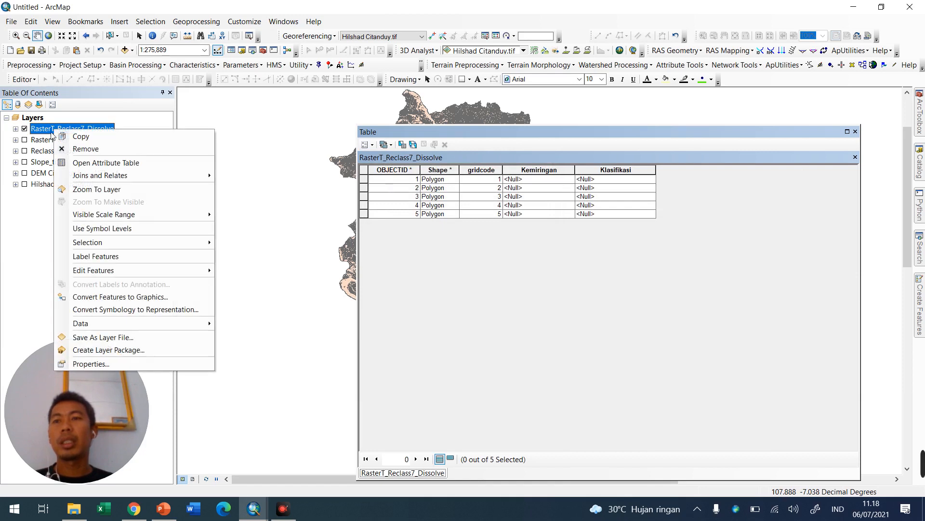
mouse_move(144, 271)
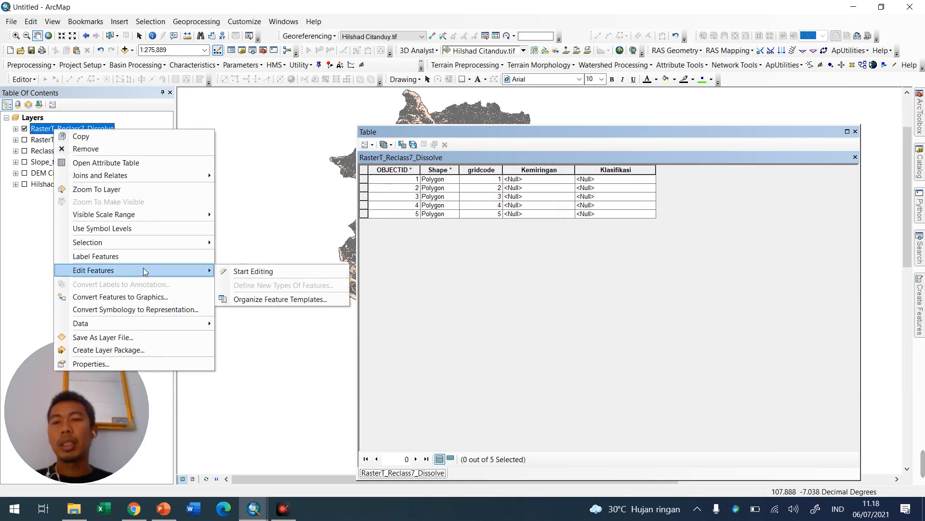
left_click(275, 273)
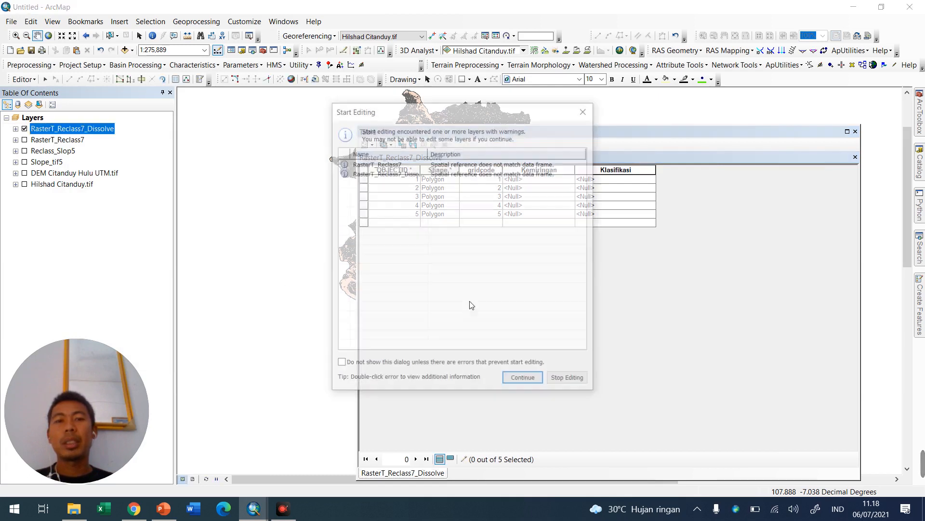
left_click(525, 380)
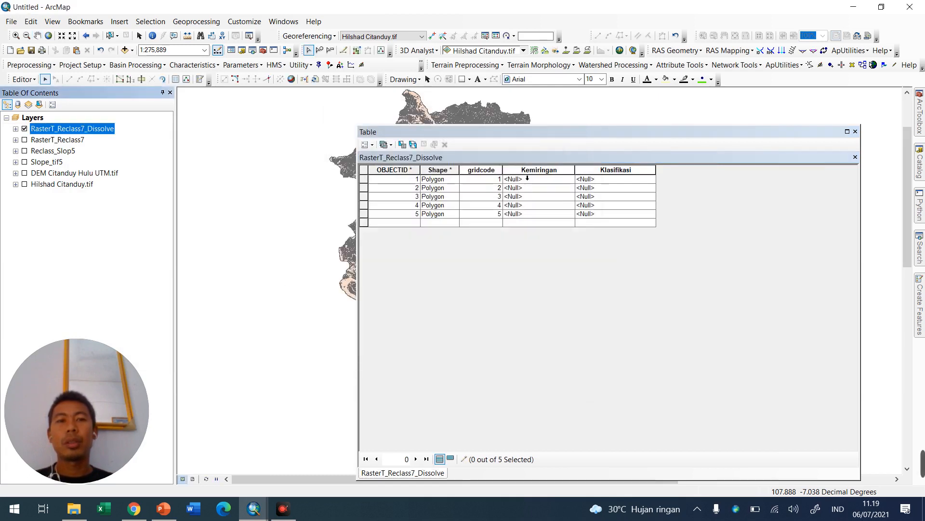
Set the Kemiringan values to "0 - 8%" for gridcode 1 and "8 - 15%" for gridcode 2.
left_click(524, 180)
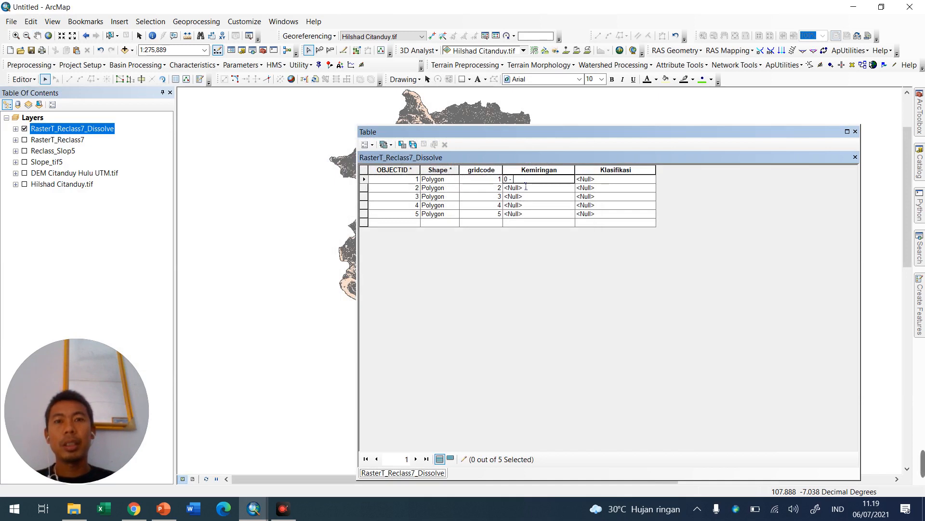
type("0 - 8%")
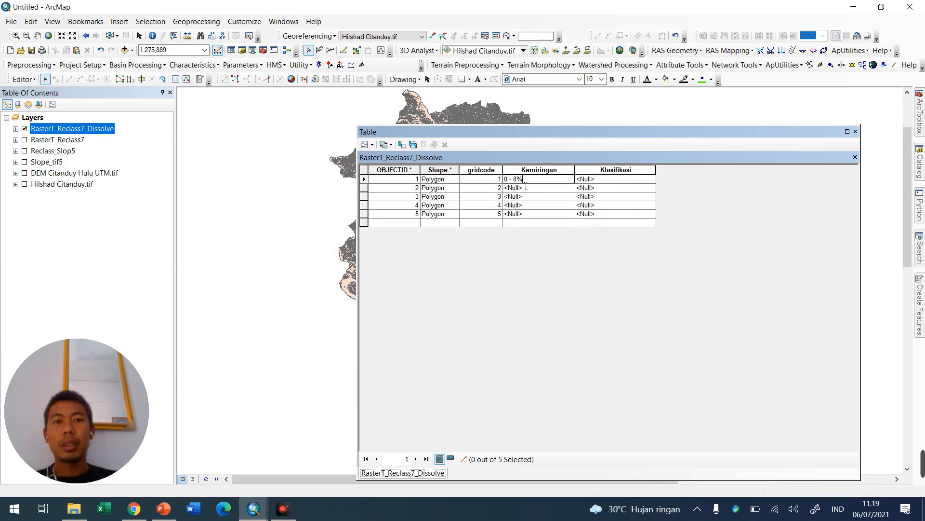
left_click(529, 189)
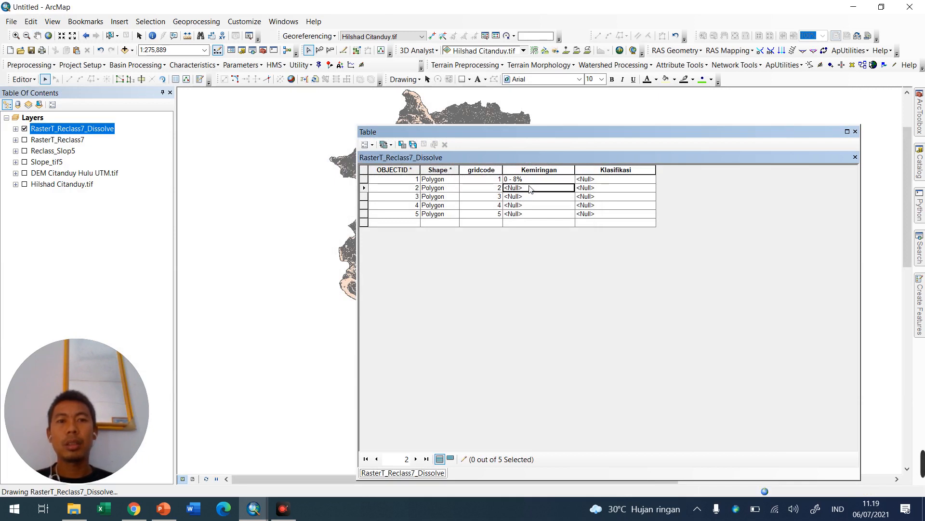
left_click(533, 191)
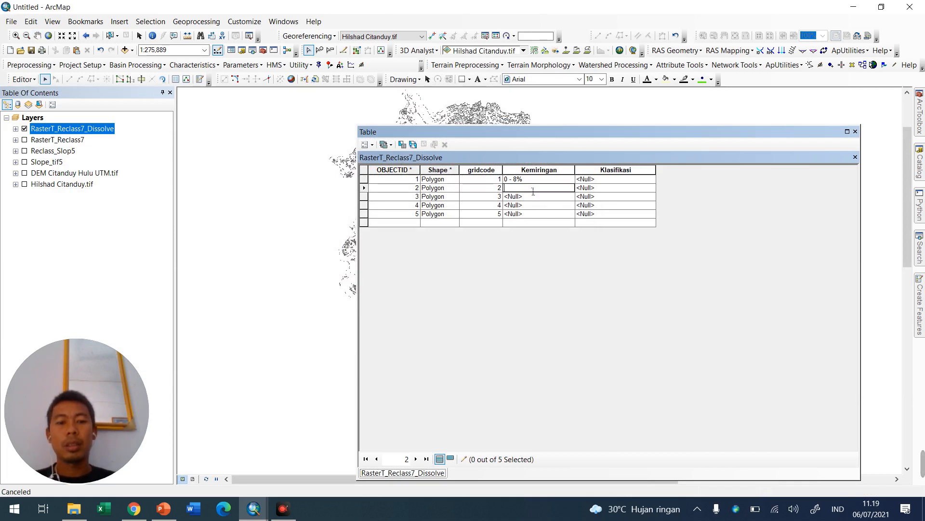
type("8 -")
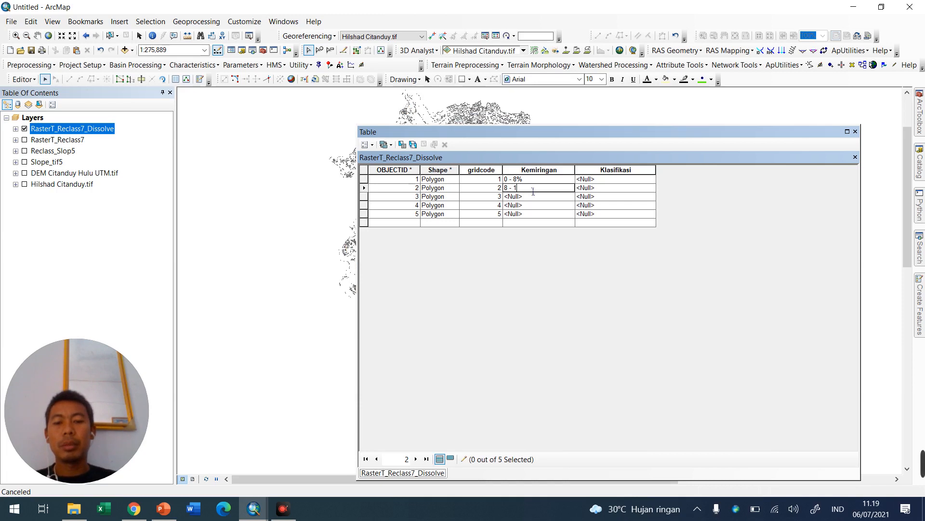
type(" 15%")
key("Return")
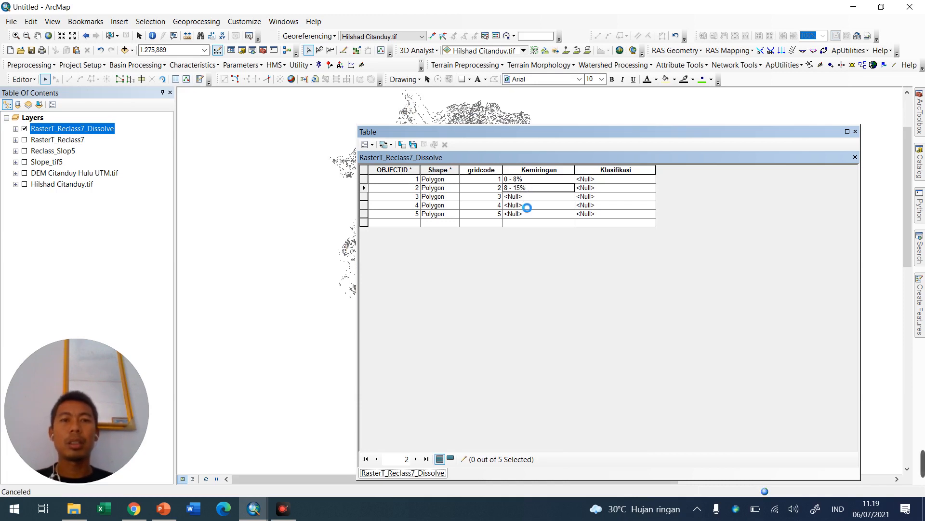
Set the Kemiringan values to "15 - 25%" for gridcode 3 and "25 - 45%" for gridcode 4.
left_click(526, 198)
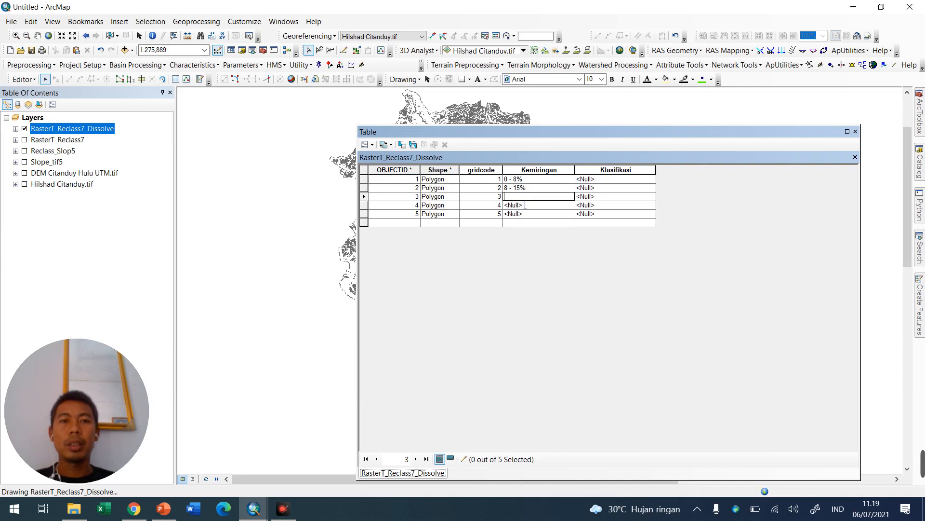
type("1515")
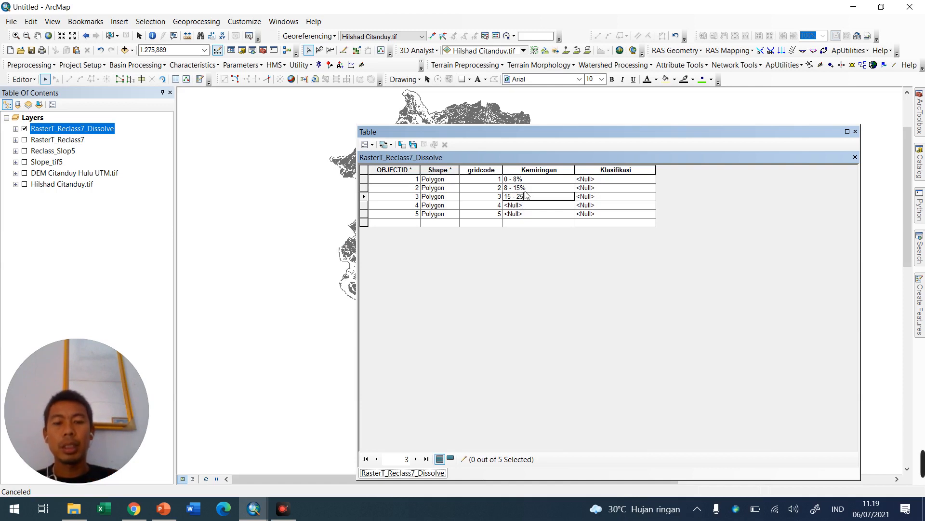
left_click(525, 206)
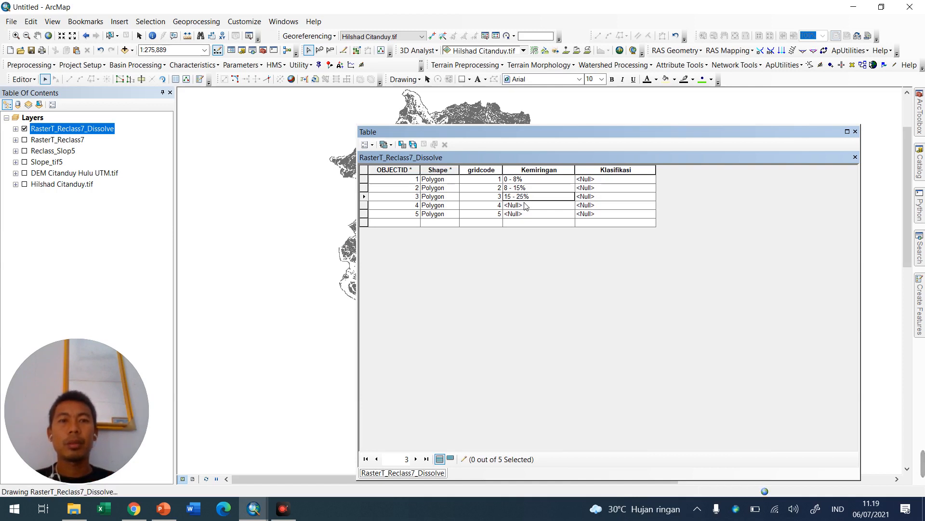
left_click(529, 209)
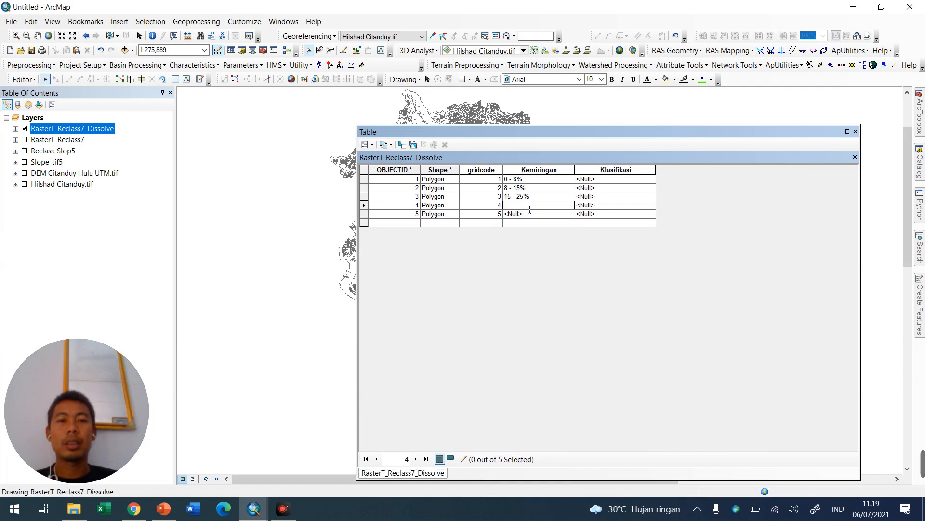
type("25 - 45%")
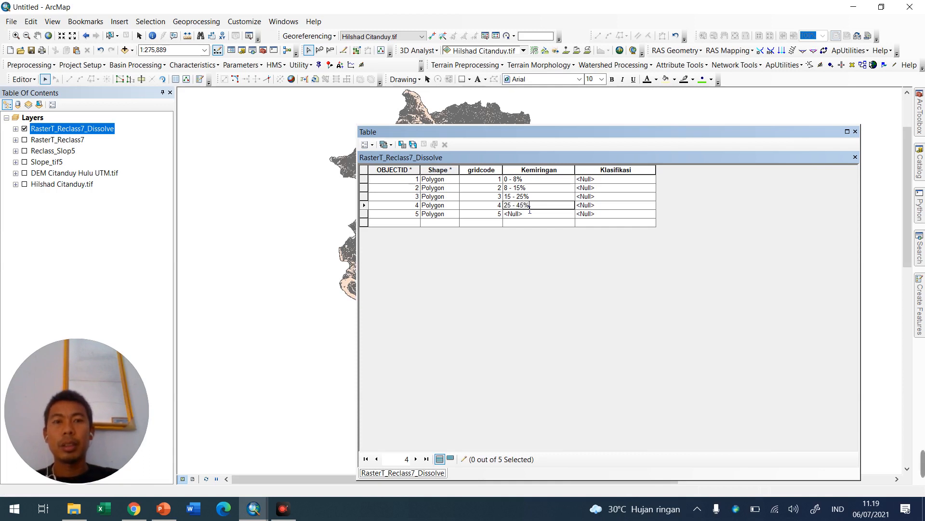
Hide the RasterT_Reclass7_Dissolve layer on the map and set Kemiringan to ">45%" for gridcode 5.
left_click(24, 128)
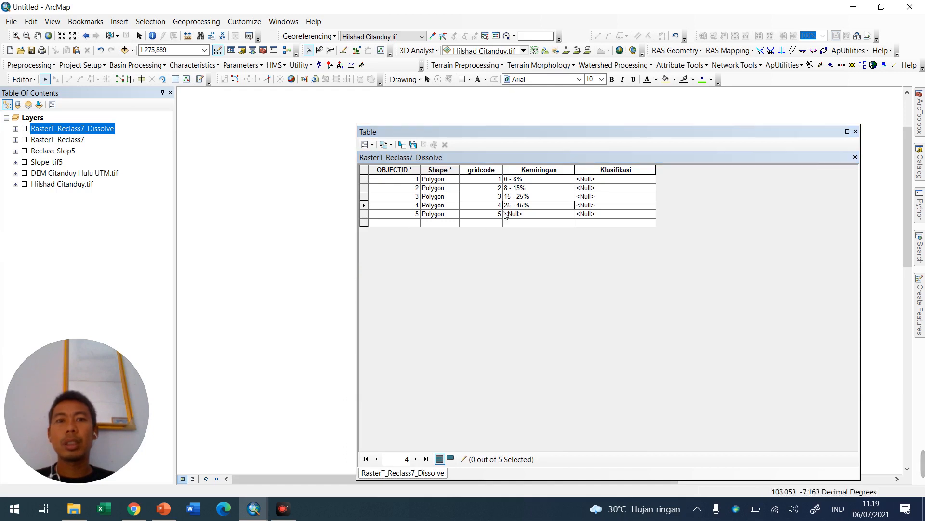
left_click(540, 217)
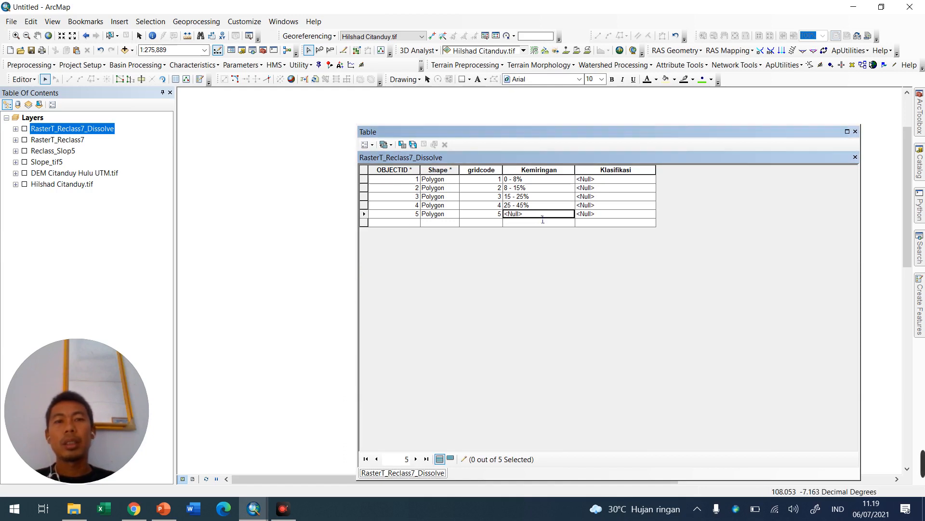
left_click(543, 218)
type(">45%")
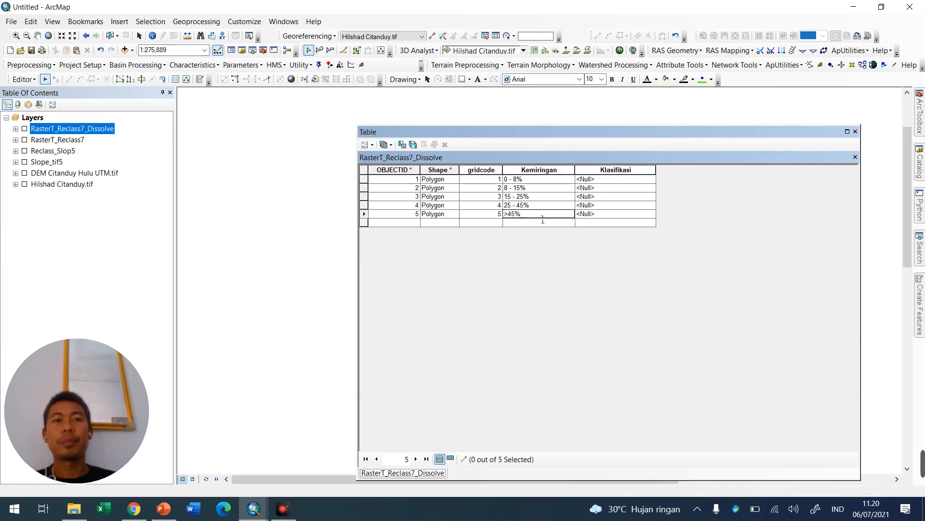
Set Klasifikasi to "Datar" for gridcode 1 and "Landai" for gridcode 2, checking the slope class table in PowerPoint.
left_click(614, 187)
left_click(613, 179)
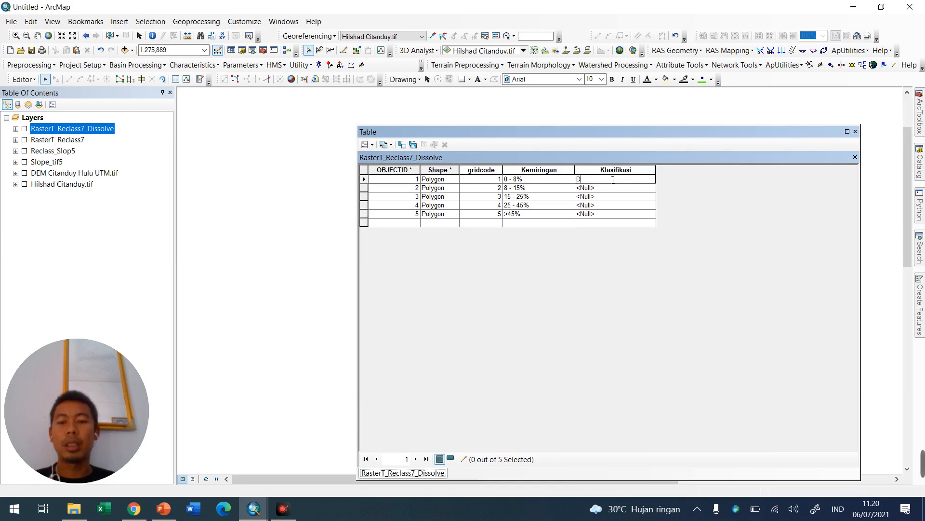
key("alt+Tab")
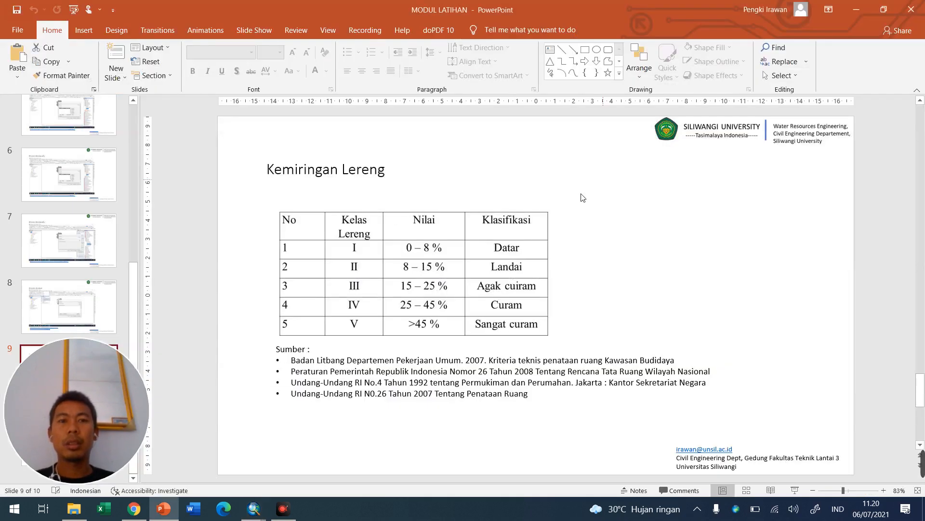
key("alt+Tab")
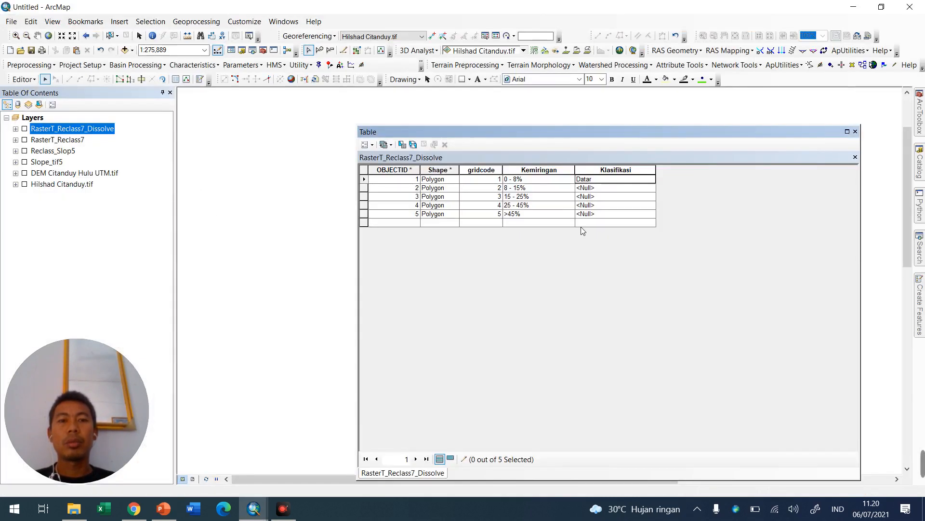
left_click(609, 190)
type("L")
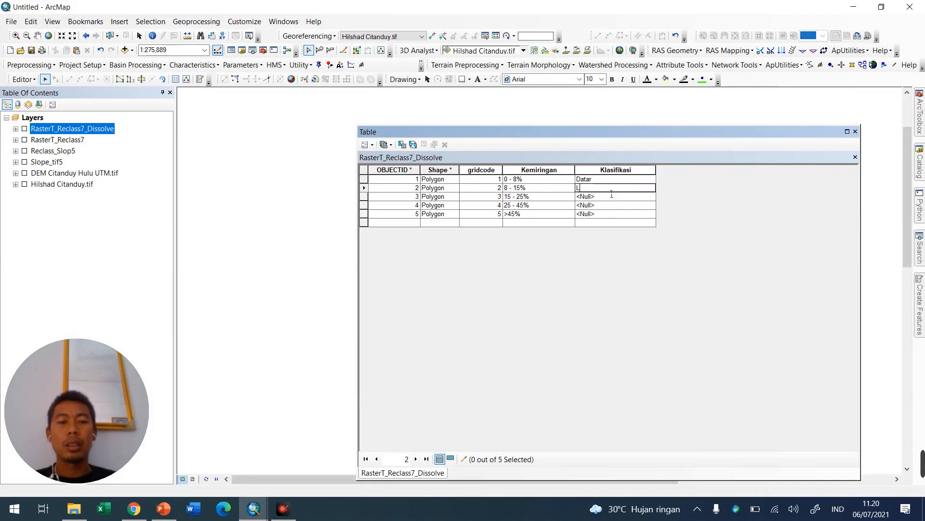
type("andai")
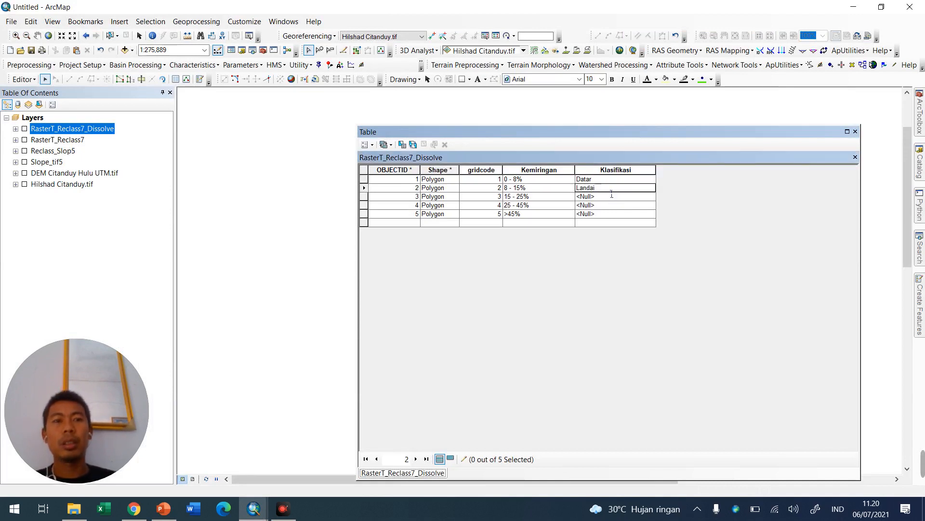
key("Return")
Check the slope class table in PowerPoint and set Klasifikasi to "Agak Curam" for gridcode 3 and "Curam" for gridcode 4.
key("alt+Tab")
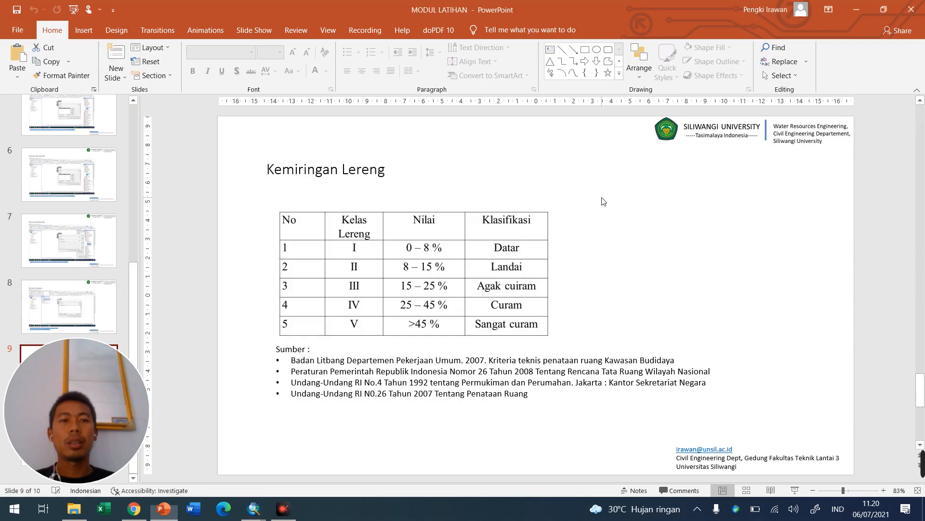
key("alt+Tab")
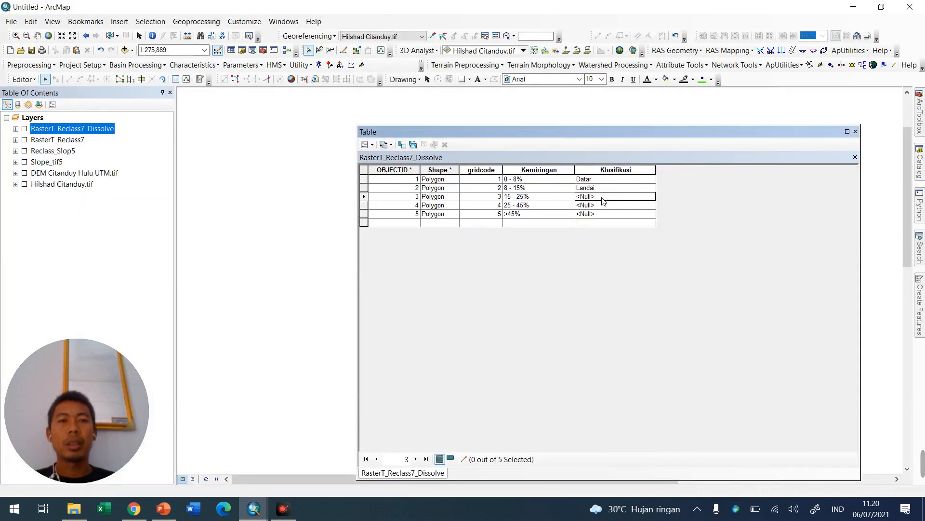
left_click(602, 198)
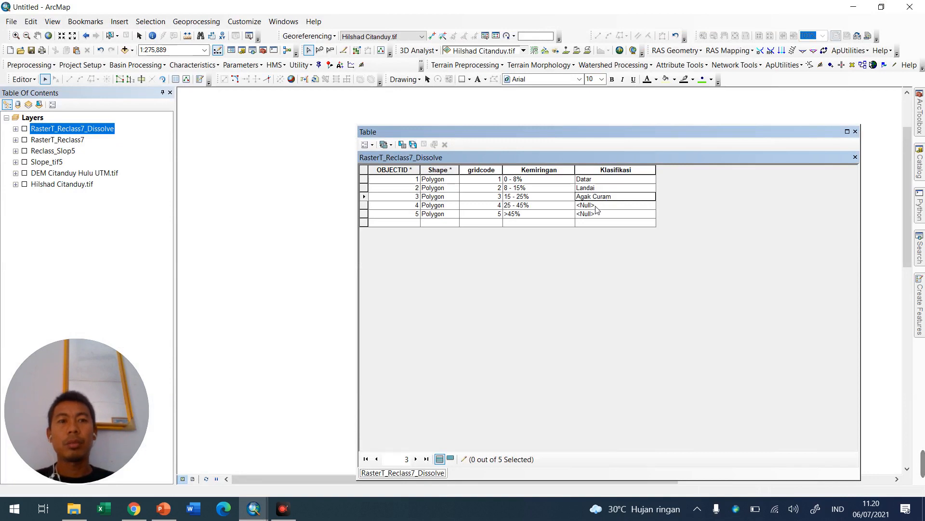
left_click(600, 207)
type("Curam")
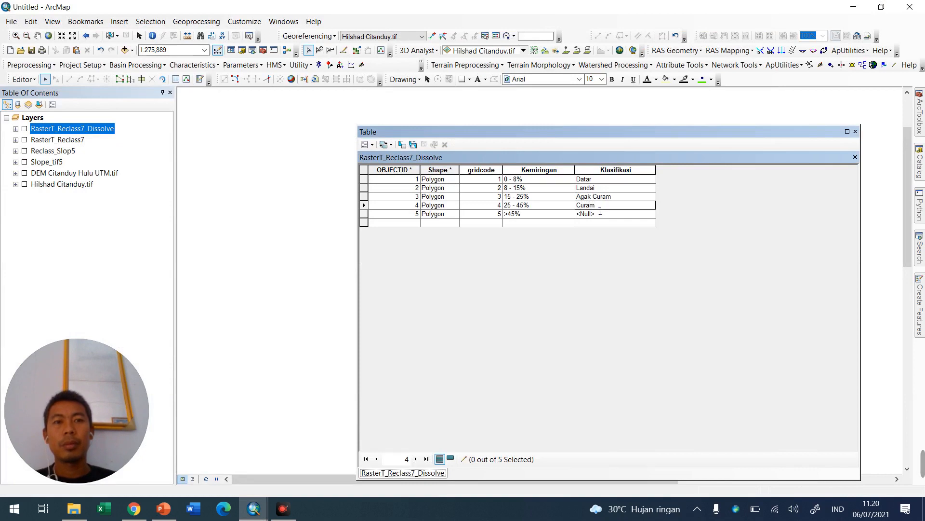
Consult the PowerPoint slope class table again and set Klasifikasi to "Sangat Curam" for gridcode 5.
key("alt+Tab")
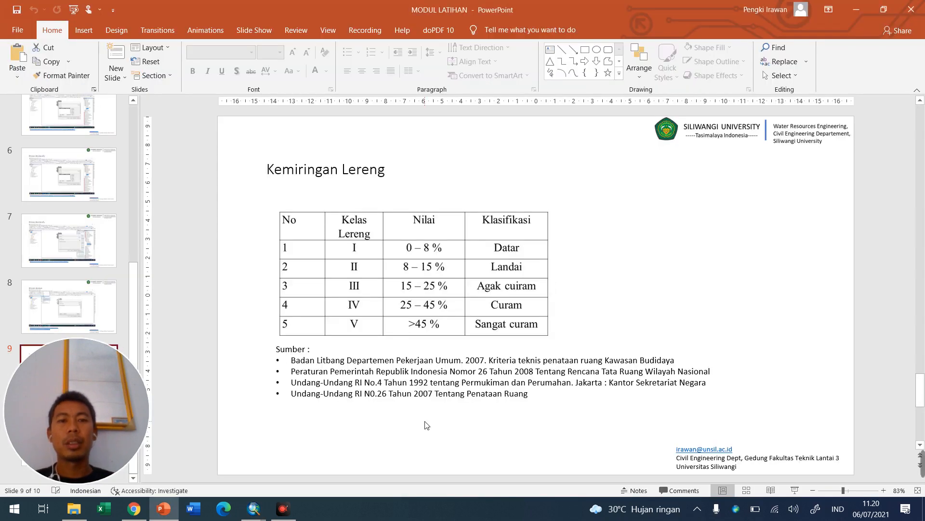
key("alt+Tab")
left_click(619, 215)
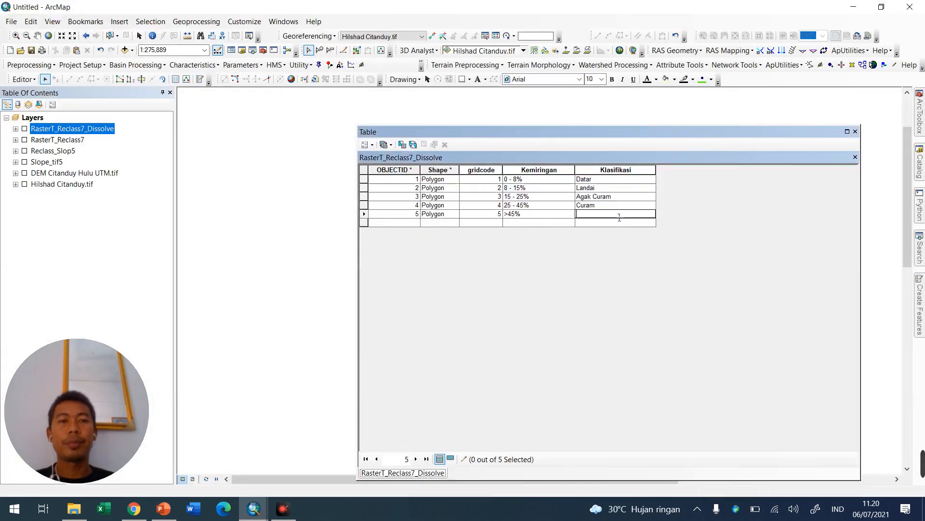
type("Sangat Curam")
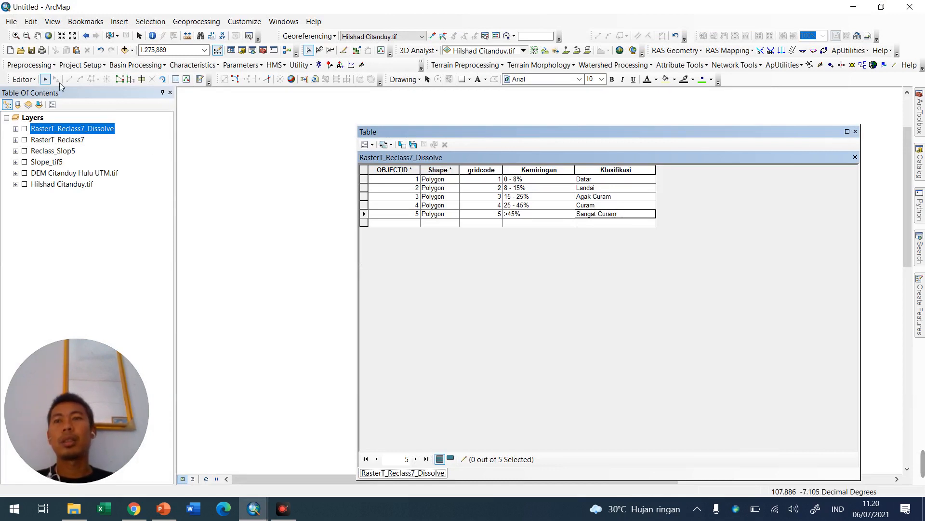
Save the attribute edits, stop the edit session and close the attribute table.
left_click(23, 79)
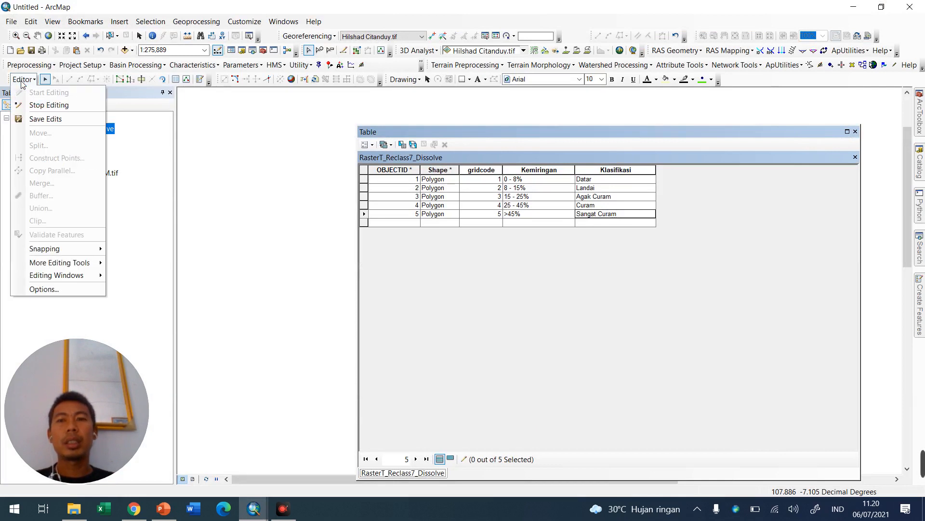
left_click(59, 118)
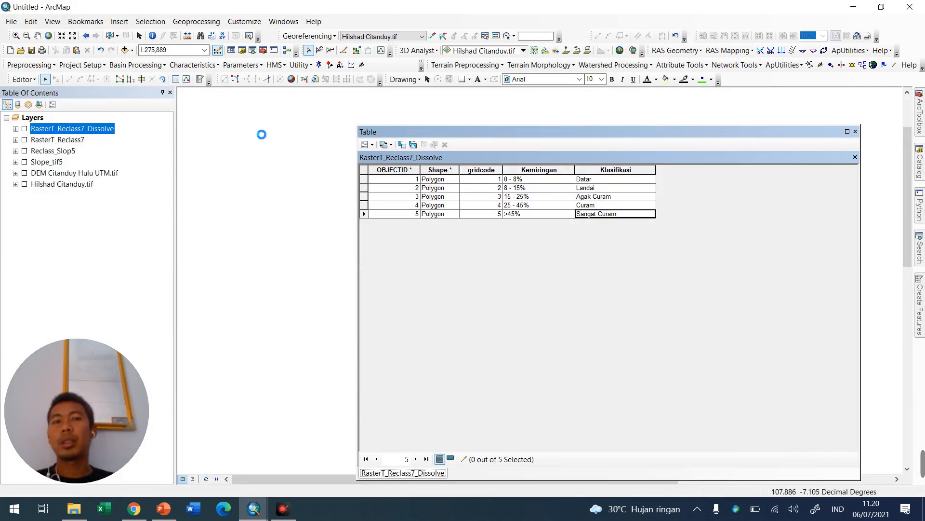
left_click(25, 79)
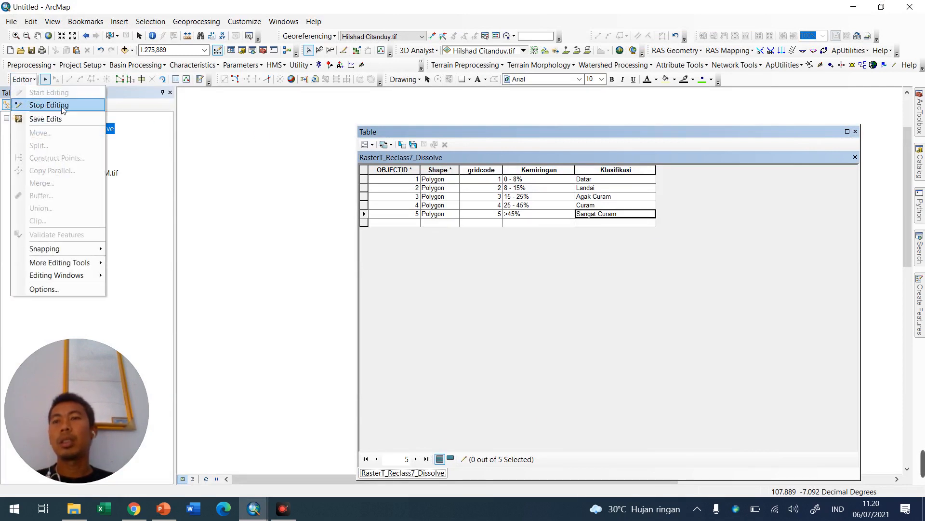
left_click(48, 105)
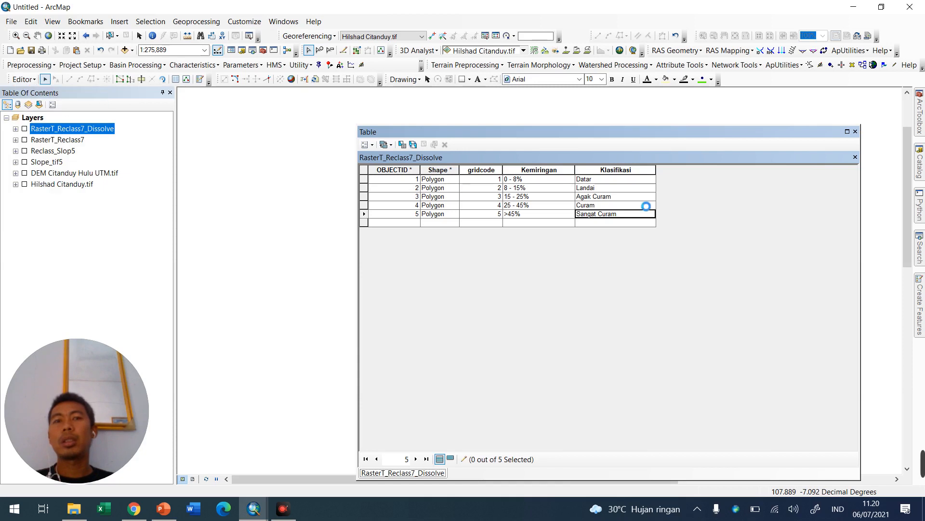
left_click(855, 131)
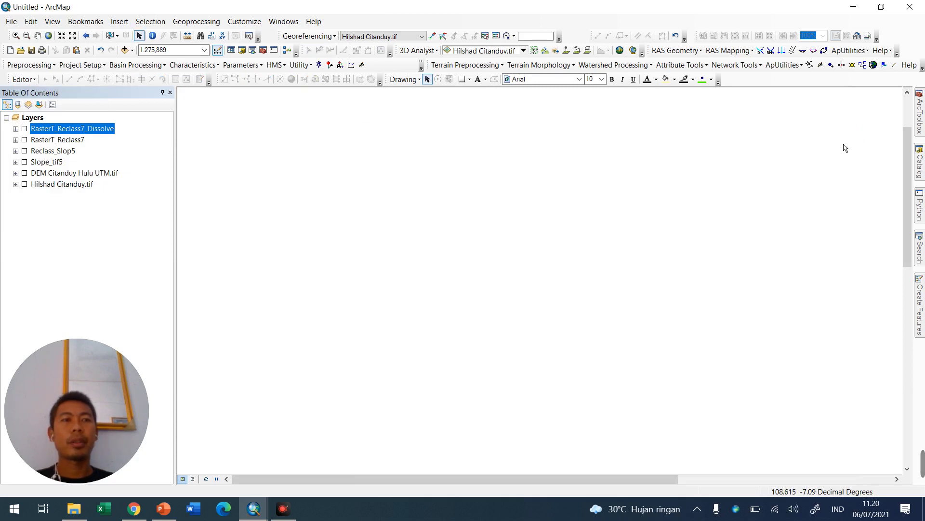
Show the RasterT_Reclass7_Dissolve layer and symbolise it by unique values, many fields, on Klasifikasi with all values added.
left_click(24, 129)
right_click(55, 130)
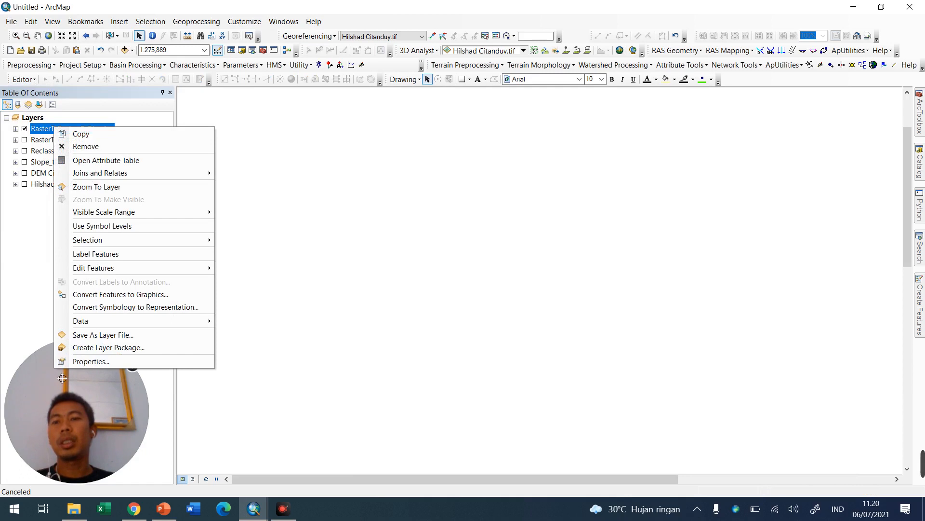
left_click(86, 361)
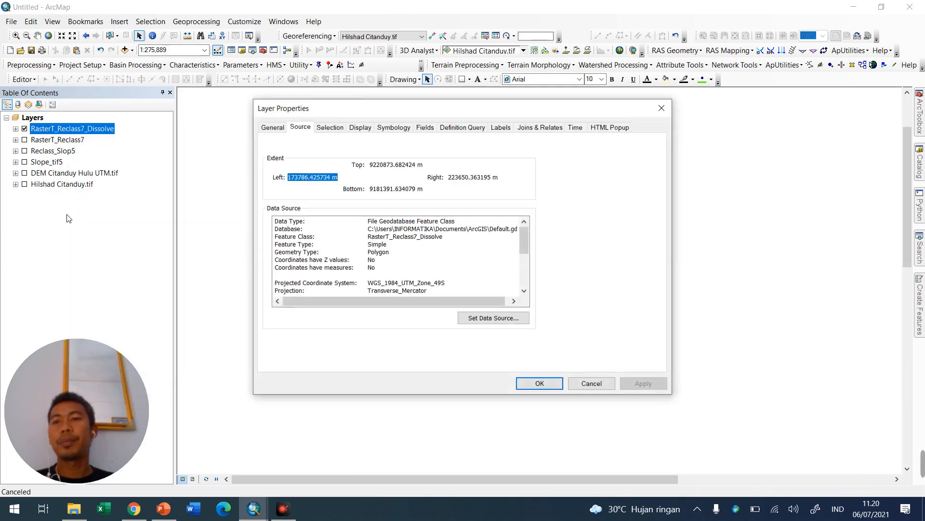
left_click(403, 128)
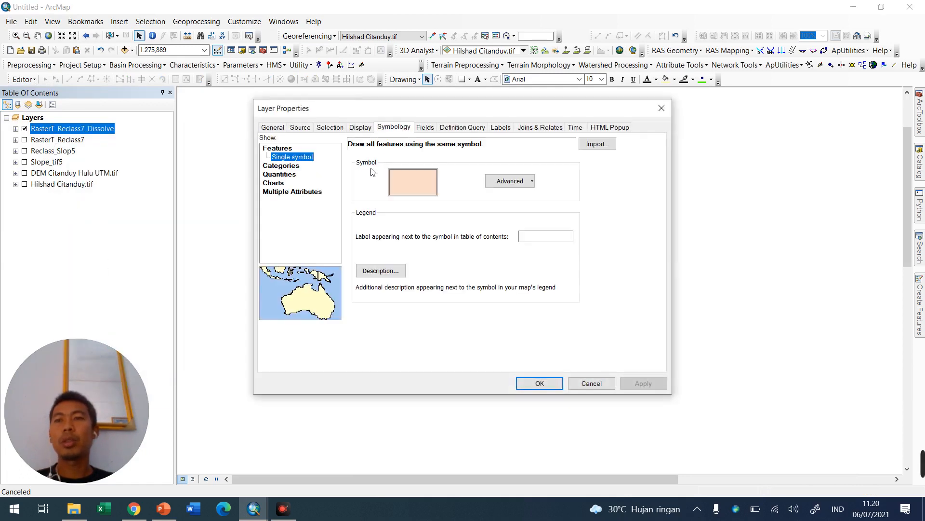
left_click(288, 166)
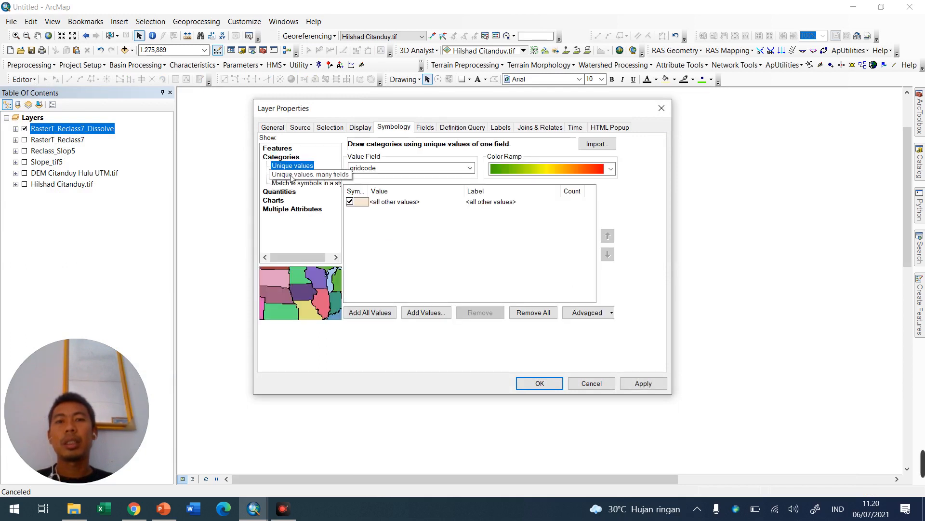
left_click(291, 175)
left_click(425, 170)
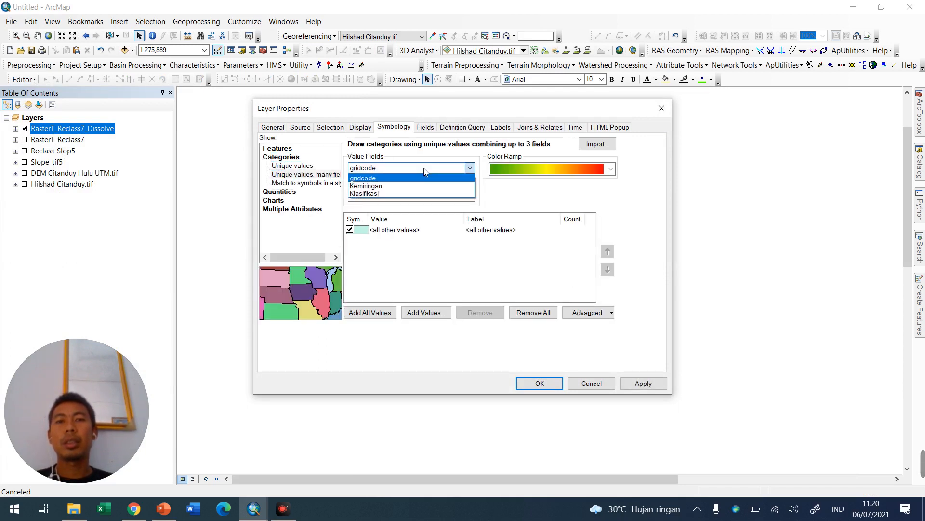
left_click(410, 192)
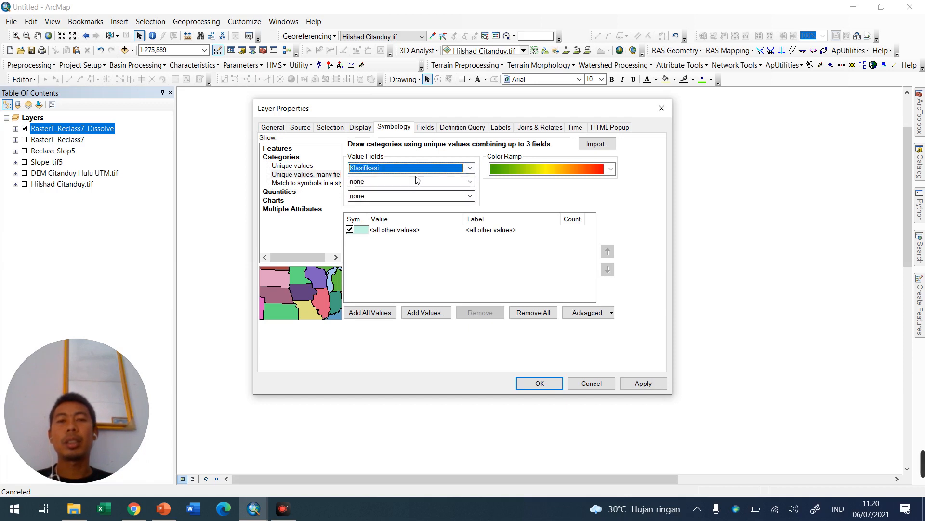
left_click(386, 313)
Compare colour ramps for the Klasifikasi classes and apply the green-yellow-red ramp to the dissolved layer.
right_click(349, 226)
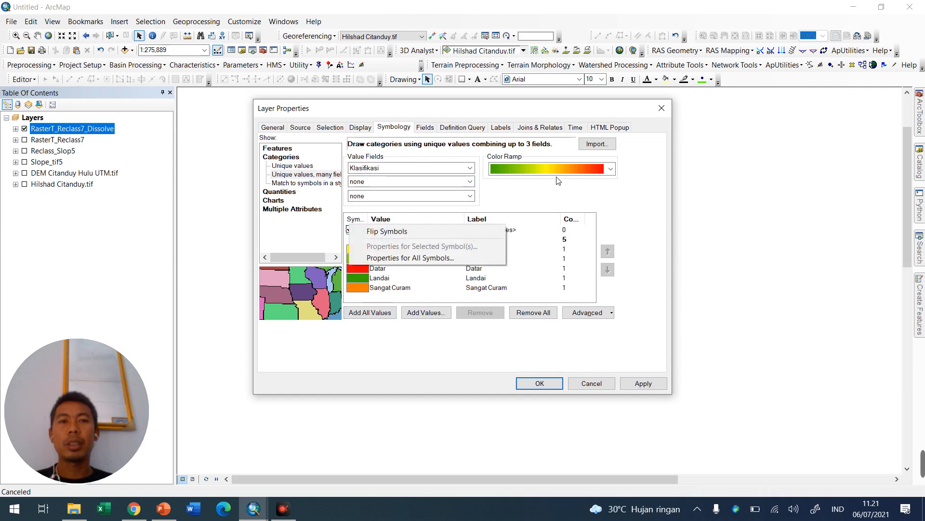
left_click(563, 171)
left_click(574, 165)
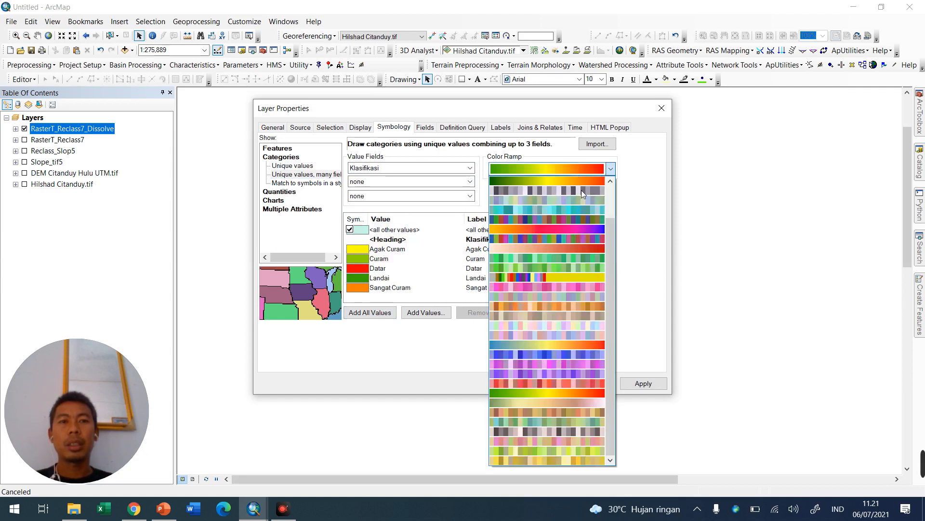
left_click(592, 391)
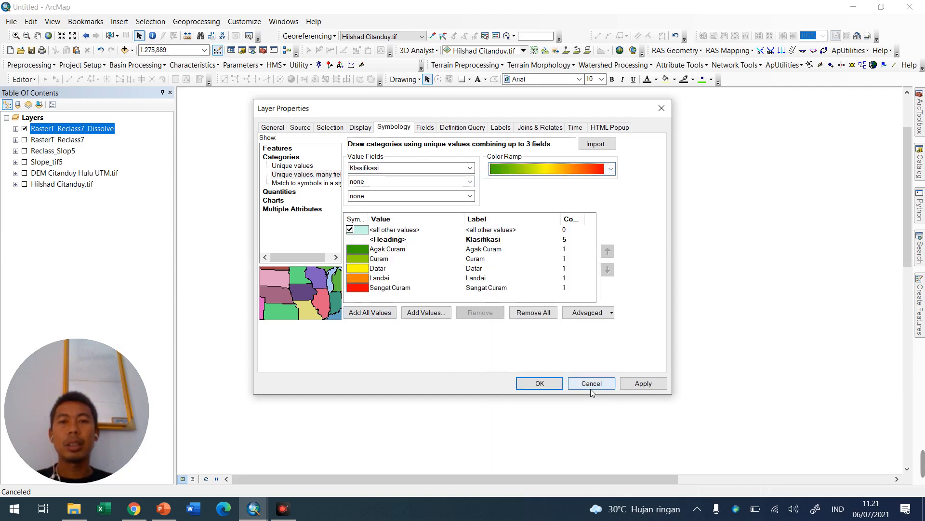
left_click(539, 169)
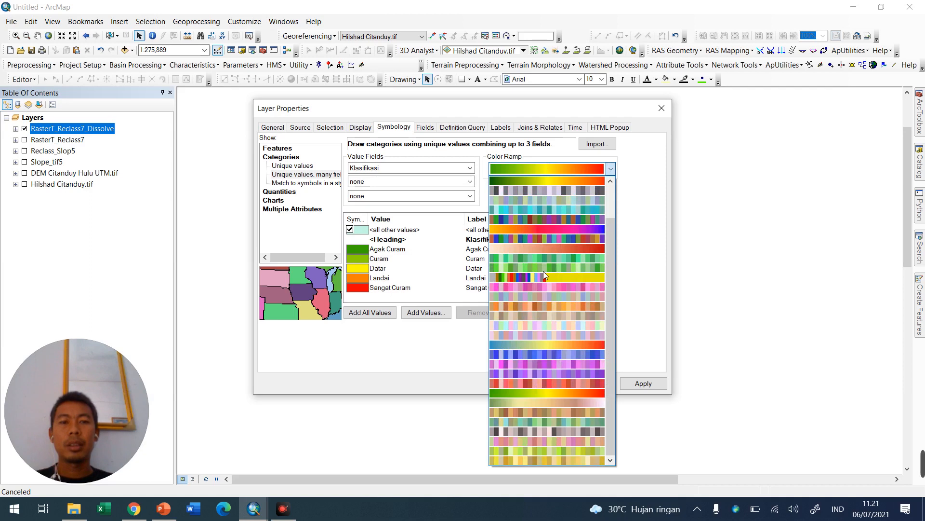
left_click(557, 344)
left_click(553, 167)
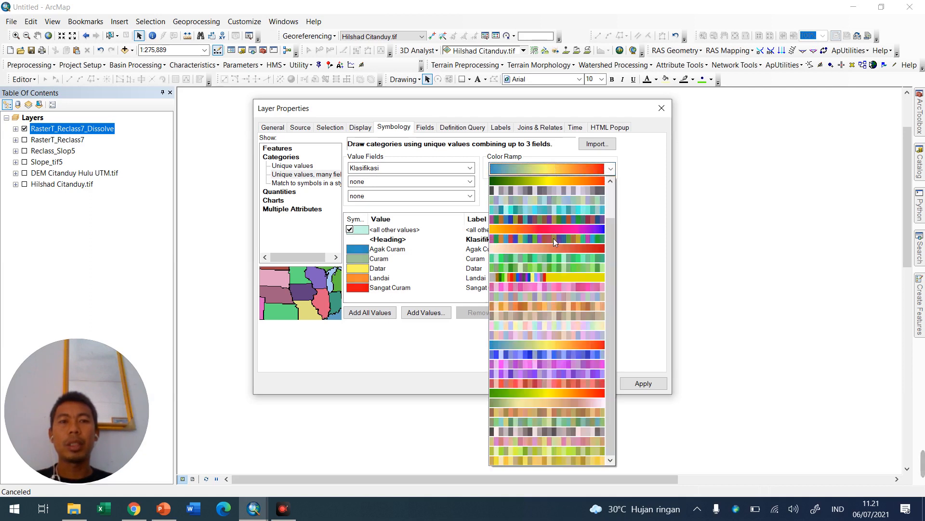
left_click(599, 396)
left_click(645, 384)
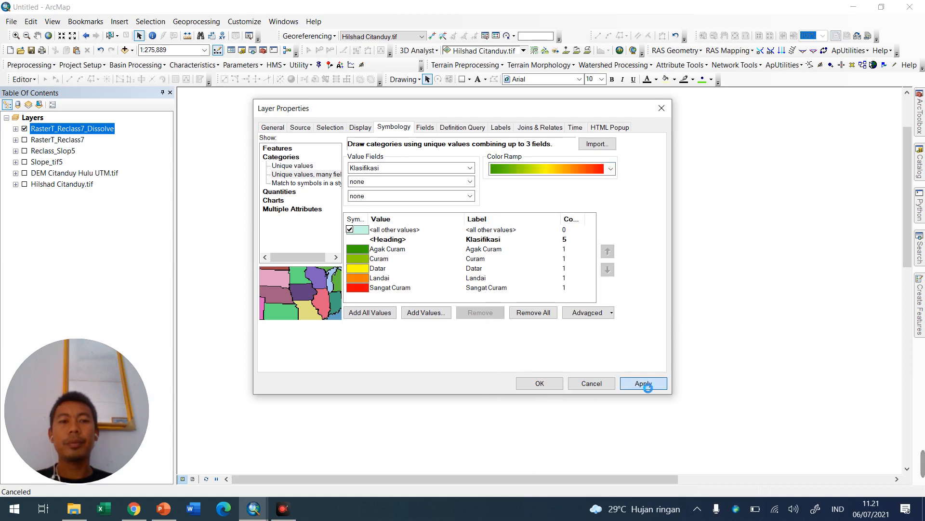
left_click(532, 384)
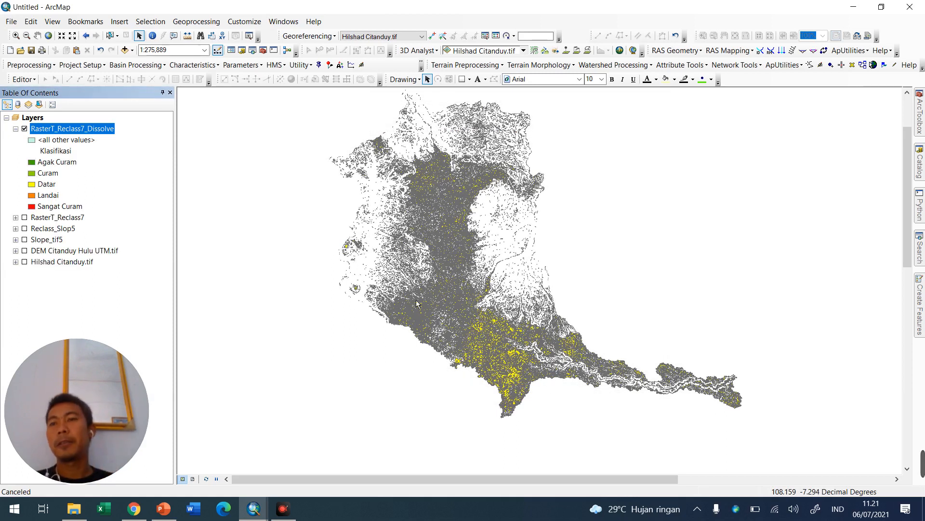
Show the Hilshad Citanduy.tif hillshade beneath the slope classes and collapse the dissolved layer's legend.
left_click(23, 263)
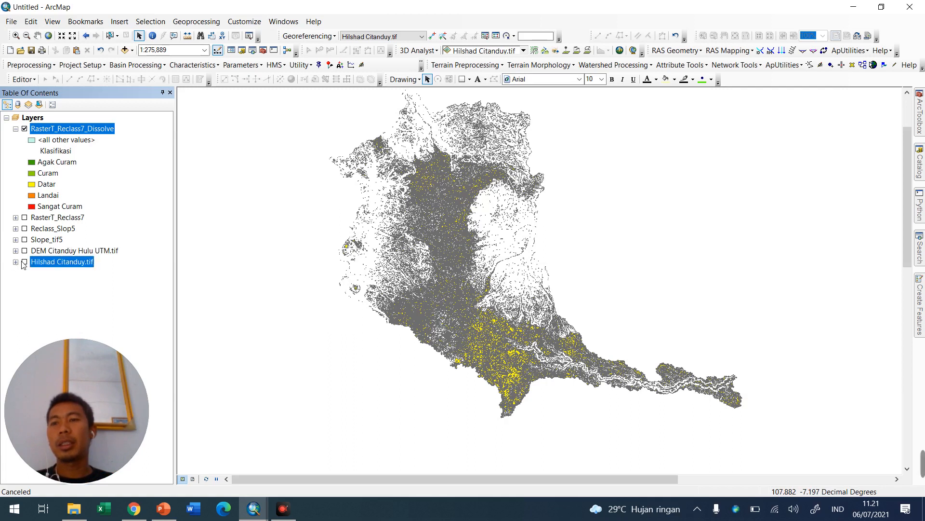
left_click(24, 262)
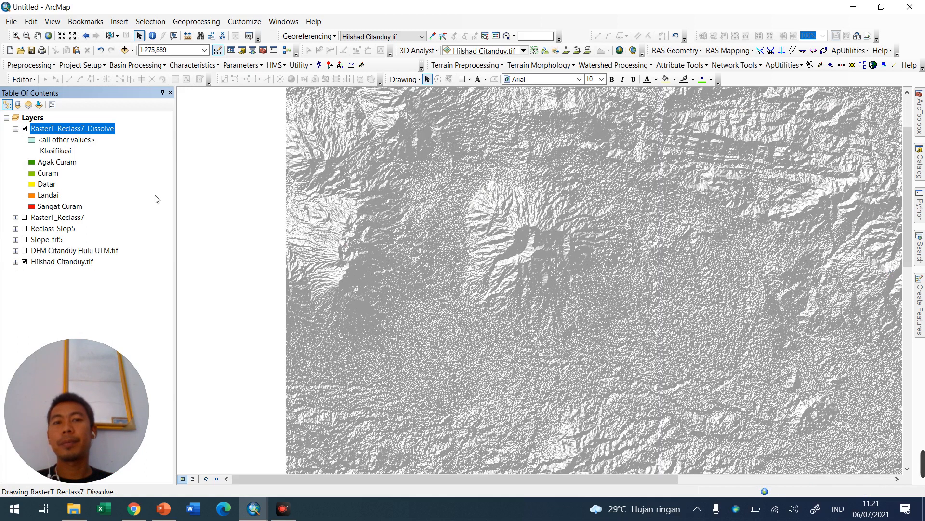
left_click(15, 129)
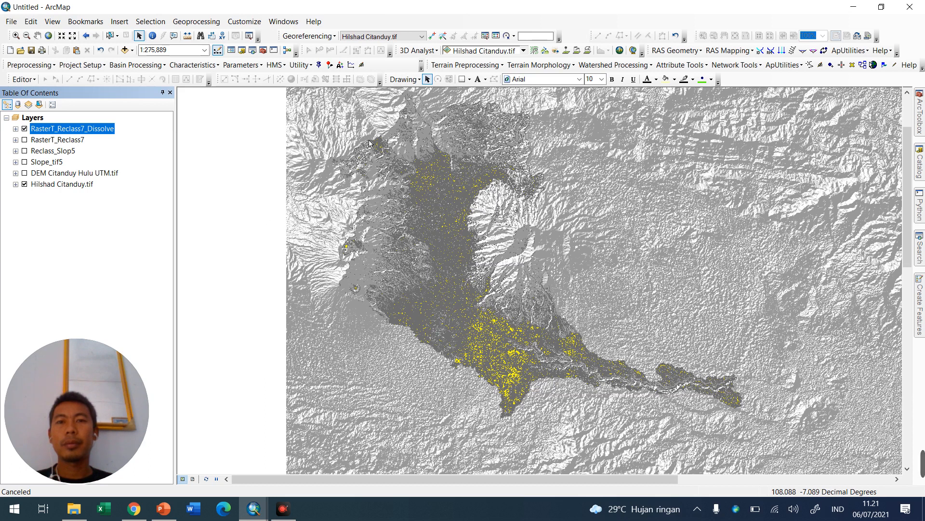
Review the dissolved layer's class symbology and examine the slope classes up close along the watershed's western edge.
right_click(82, 131)
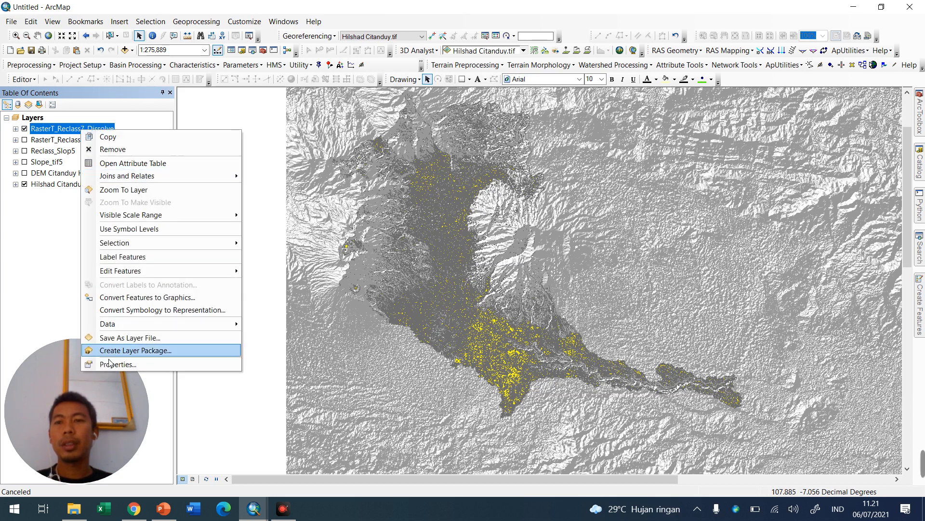
left_click(193, 365)
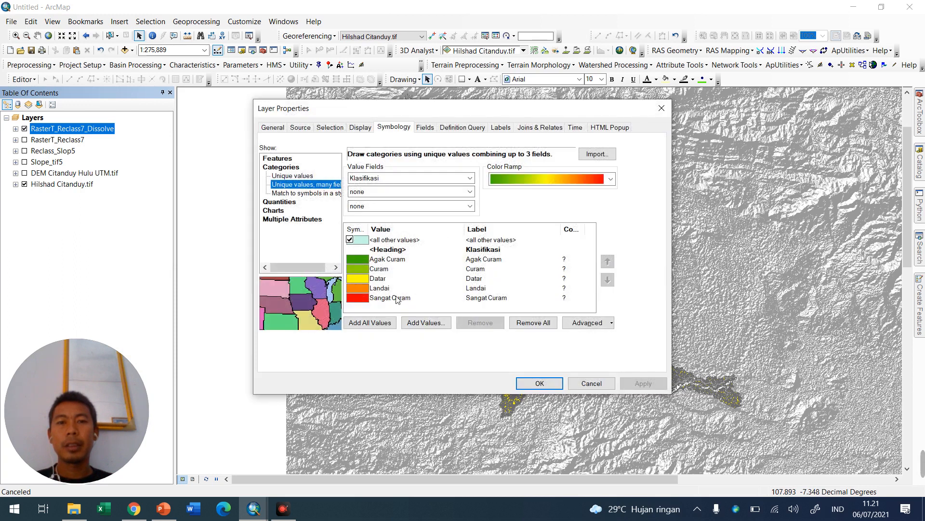
left_click(548, 385)
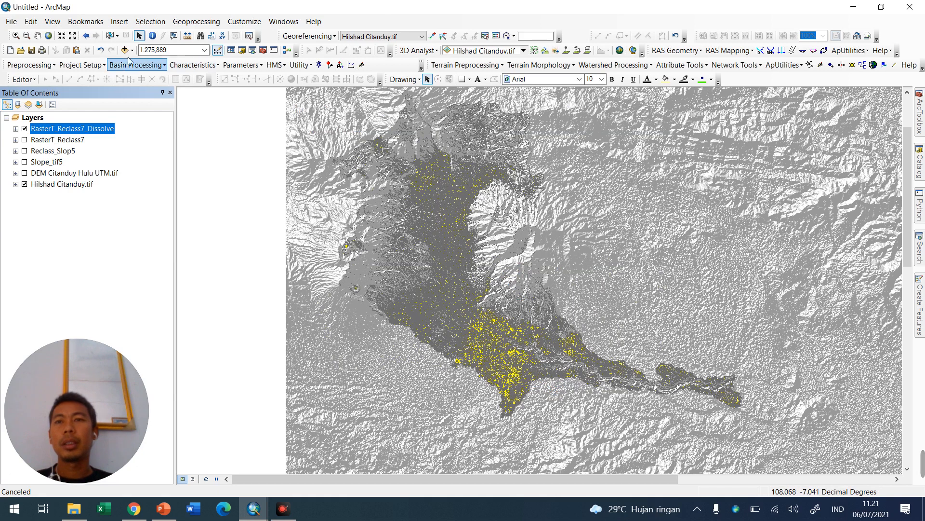
left_click(16, 35)
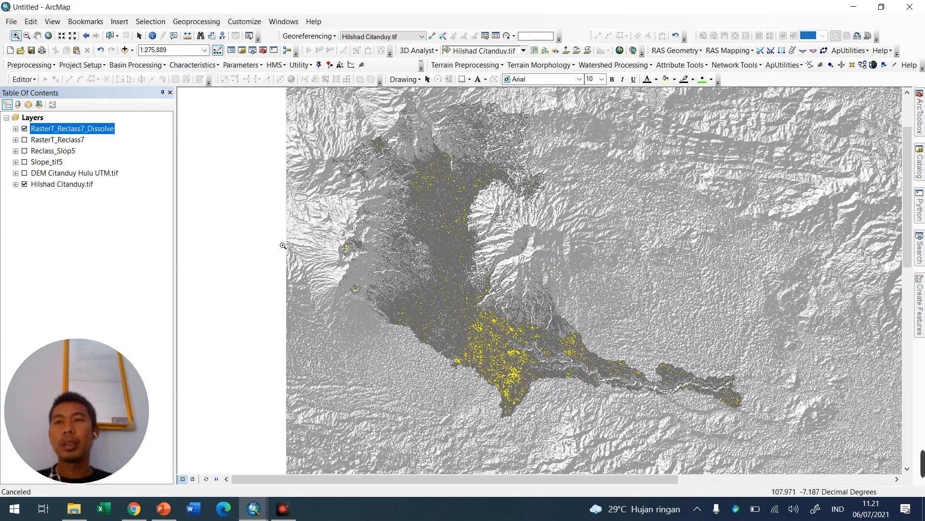
left_click_drag(319, 213, 415, 327)
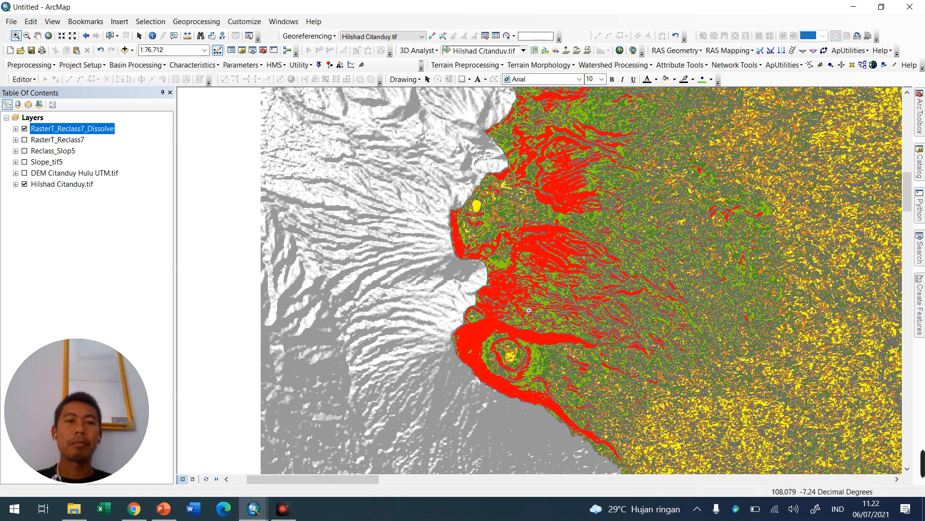
Set the RasterT_Reclass7_Dissolve layer's transparency to 40%.
right_click(68, 133)
left_click(146, 364)
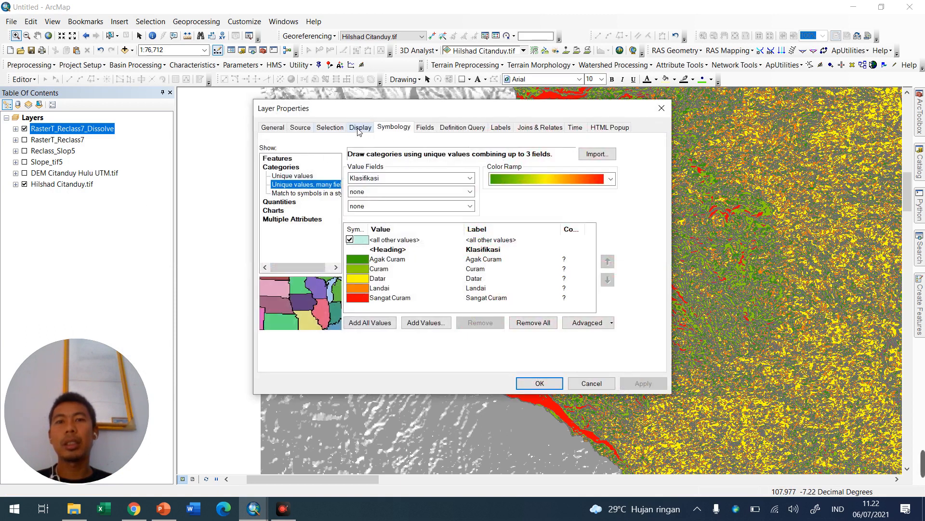
left_click(360, 127)
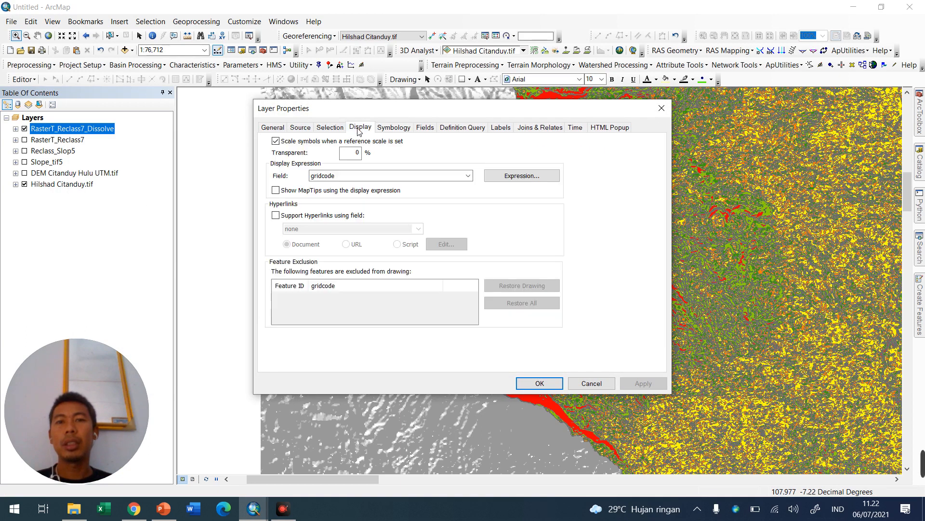
double_click(351, 153)
type("40")
left_click(539, 383)
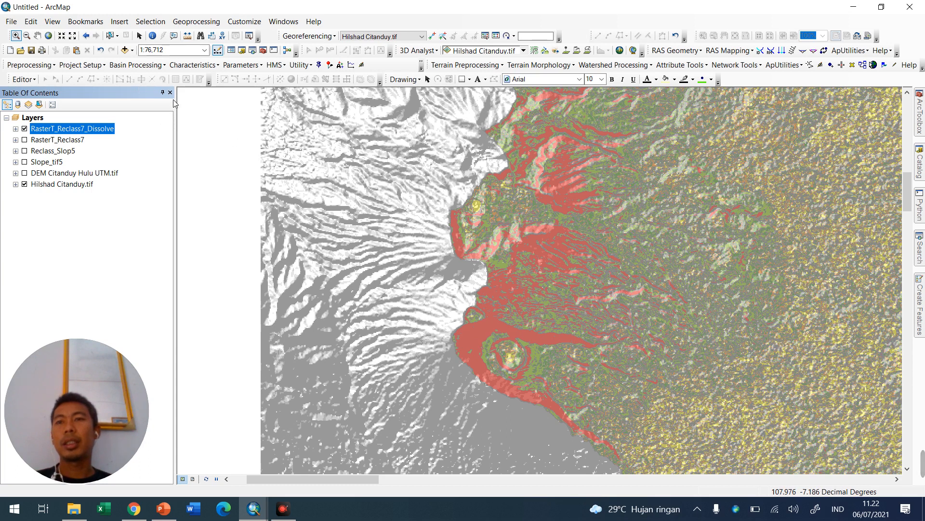
View the full map extent and examine the semi-transparent slope classes over the hillshade across the whole Citanduy watershed.
left_click(49, 36)
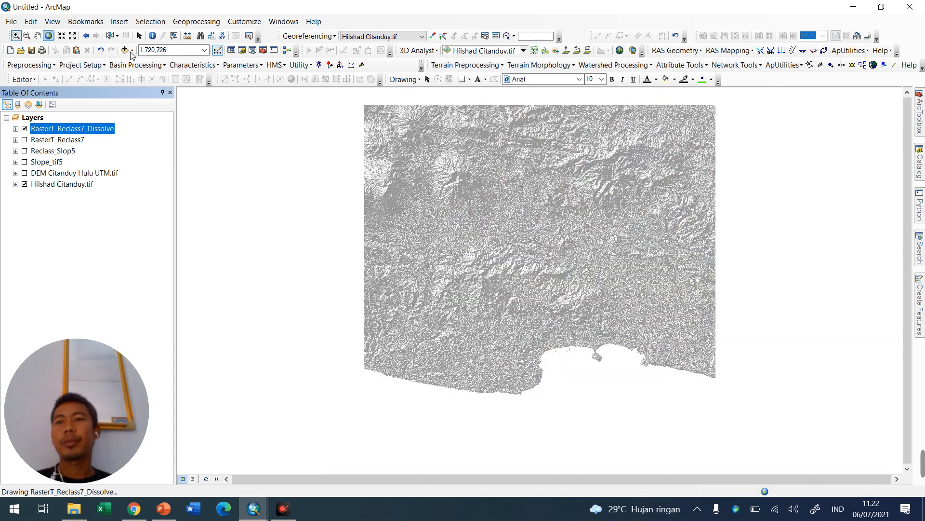
left_click(17, 35)
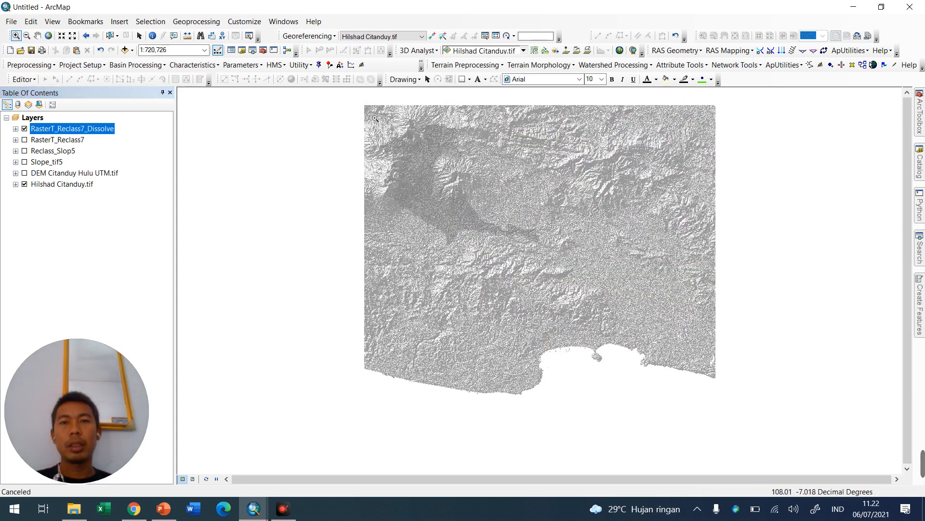
left_click_drag(368, 111, 554, 262)
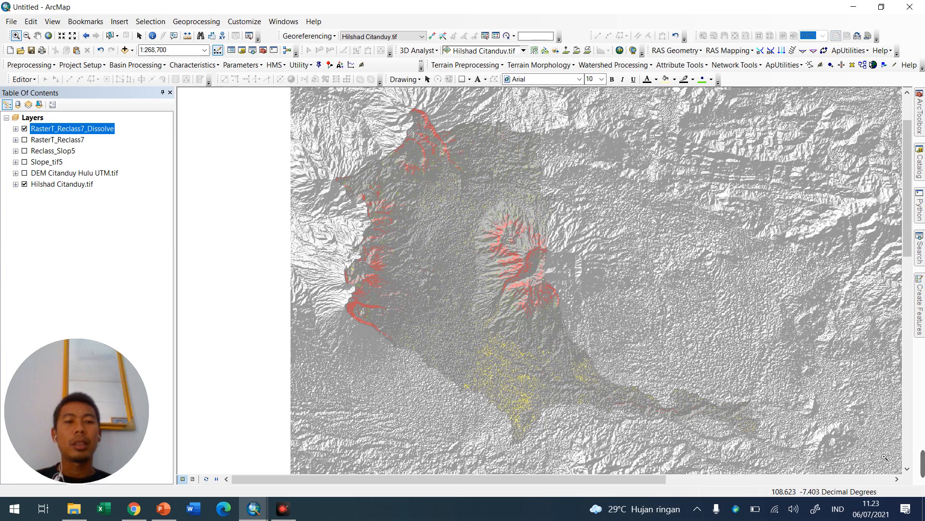
mouse_move(923, 481)
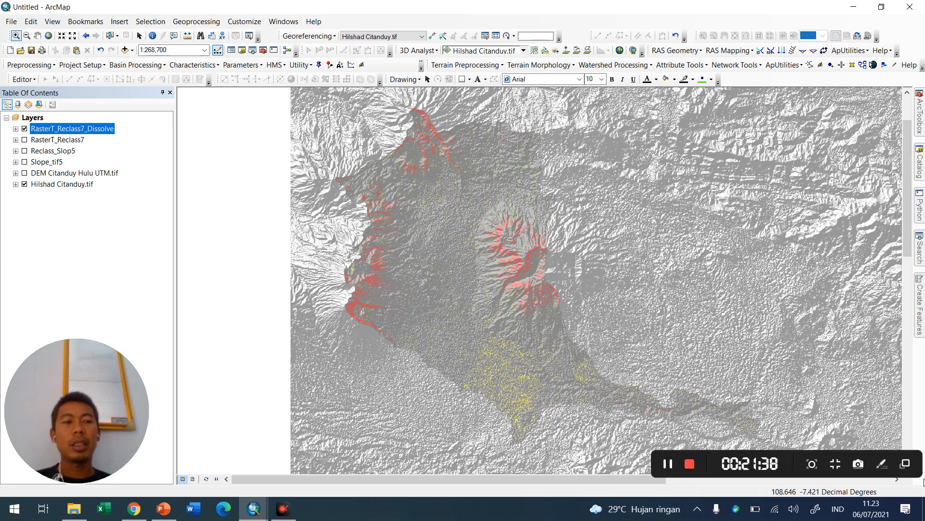